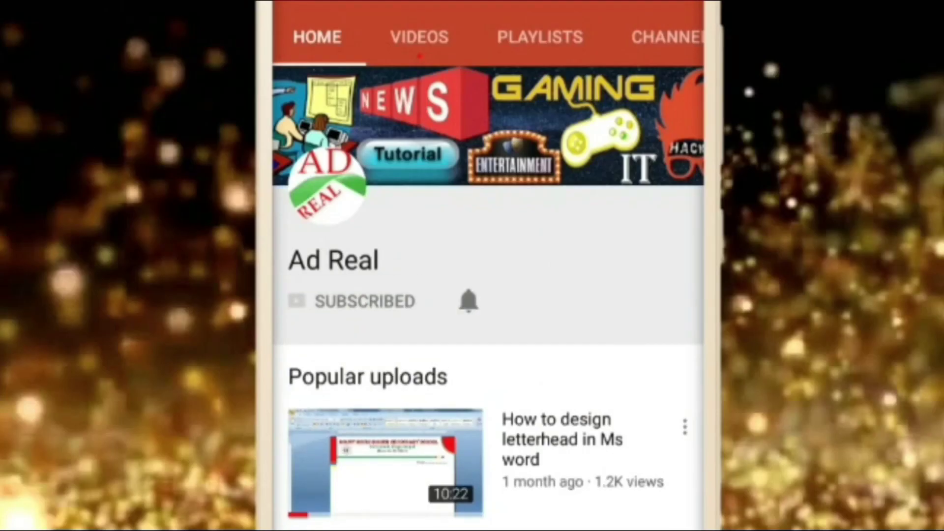
# Step: Turn on Ad Real upload notifications, then spread the scribble strokes into a wide mass
pyautogui.click(468, 301)
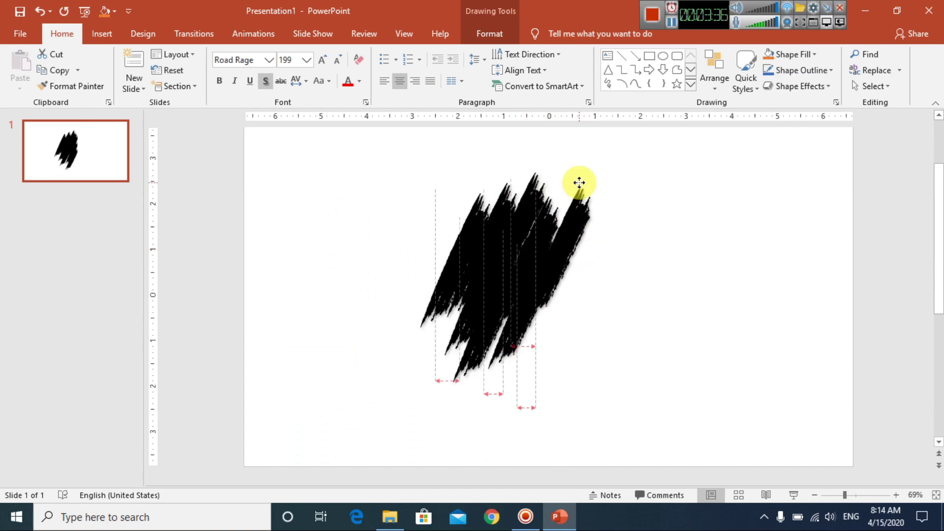
pyautogui.moveTo(579, 182)
pyautogui.mouseDown()
pyautogui.moveTo(564, 172)
pyautogui.moveTo(591, 261)
pyautogui.moveTo(527, 324)
pyautogui.moveTo(636, 228)
pyautogui.moveTo(554, 276)
pyautogui.moveTo(660, 221)
pyautogui.mouseUp()
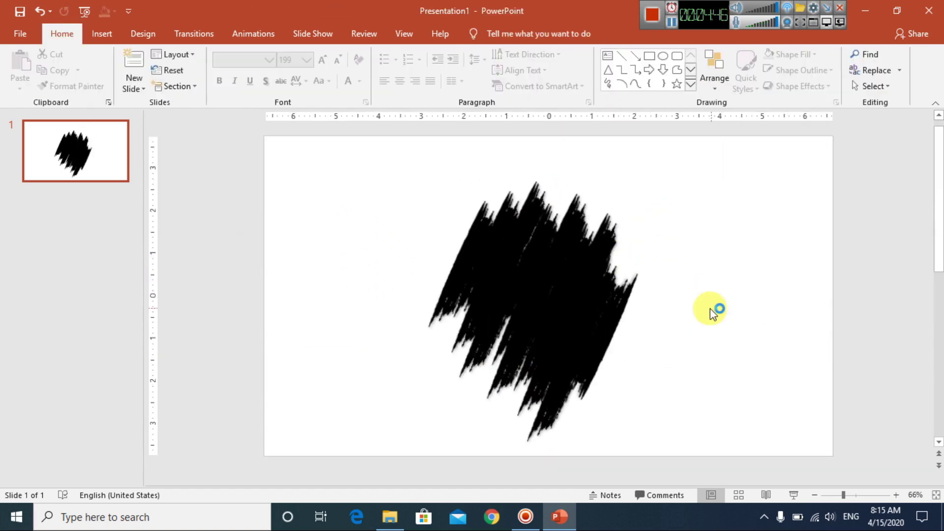
# Step: Merge the narrow scribble into the mass and fill it with the girl's photo
pyautogui.click(490, 34)
pyautogui.click(603, 274)
pyautogui.doubleClick(158, 178)
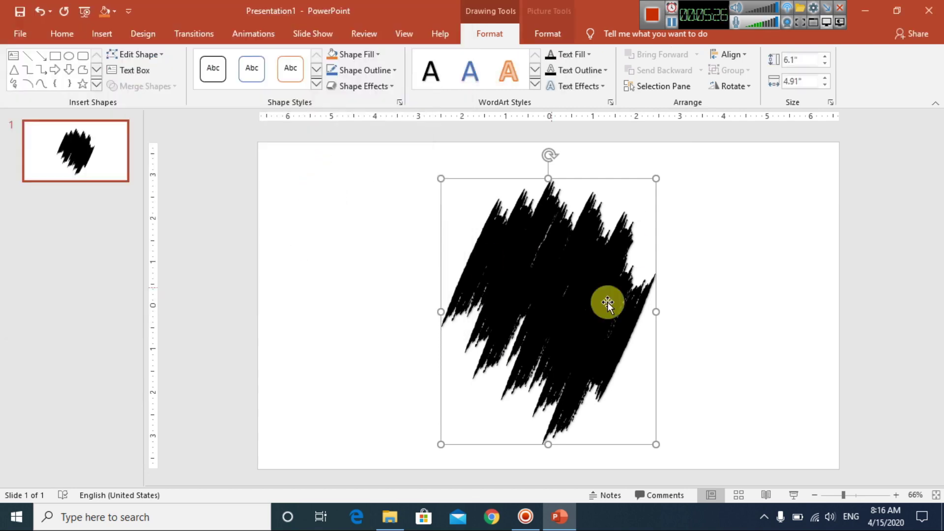
# Step: Boost the photo's saturation, adjust its crop, and resize it to 5 inches wide
pyautogui.click(770, 234)
pyautogui.click(781, 400)
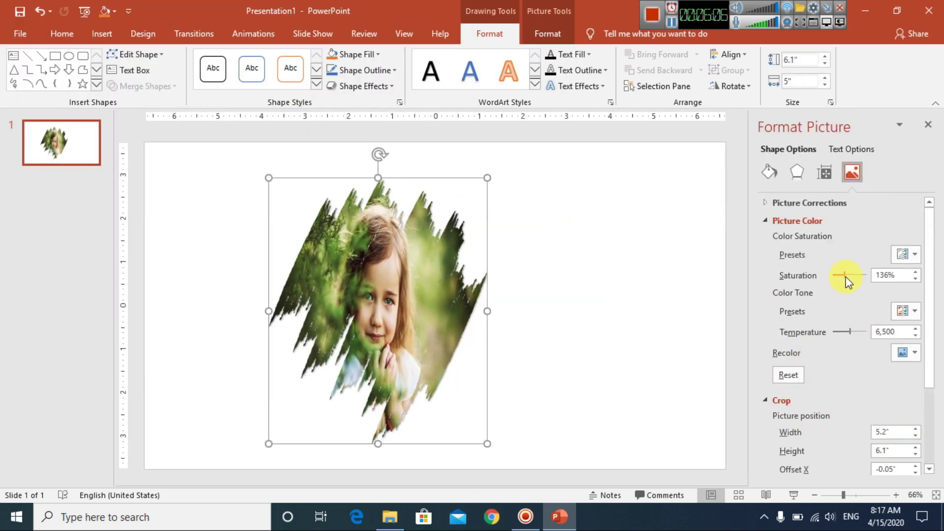
pyautogui.click(927, 125)
pyautogui.click(361, 86)
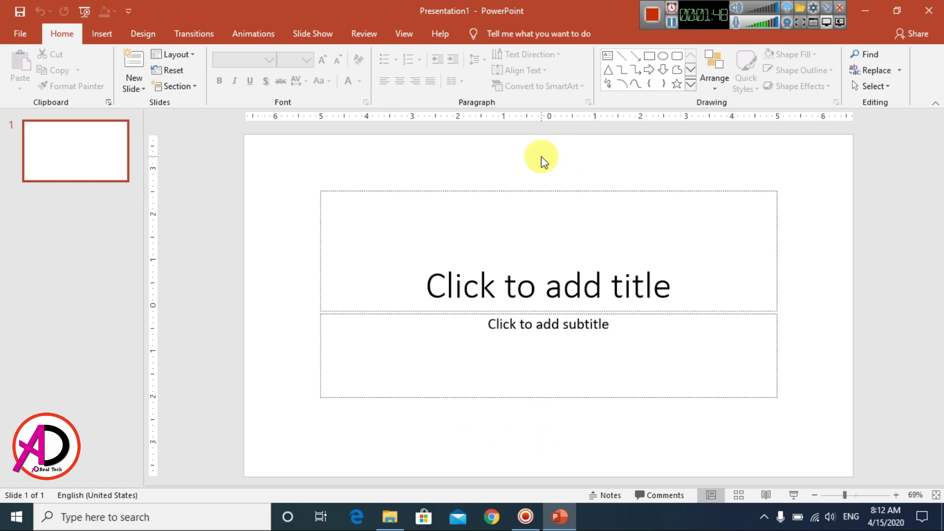
# Step: Select both the title and subtitle placeholders and delete them
pyautogui.moveTo(277, 161); pyautogui.dragTo(838, 441)
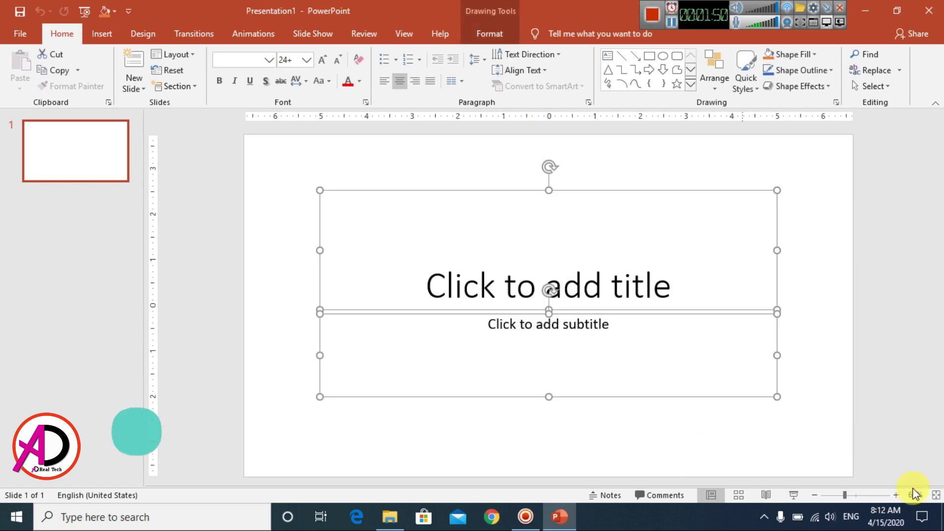
pyautogui.press('Delete')
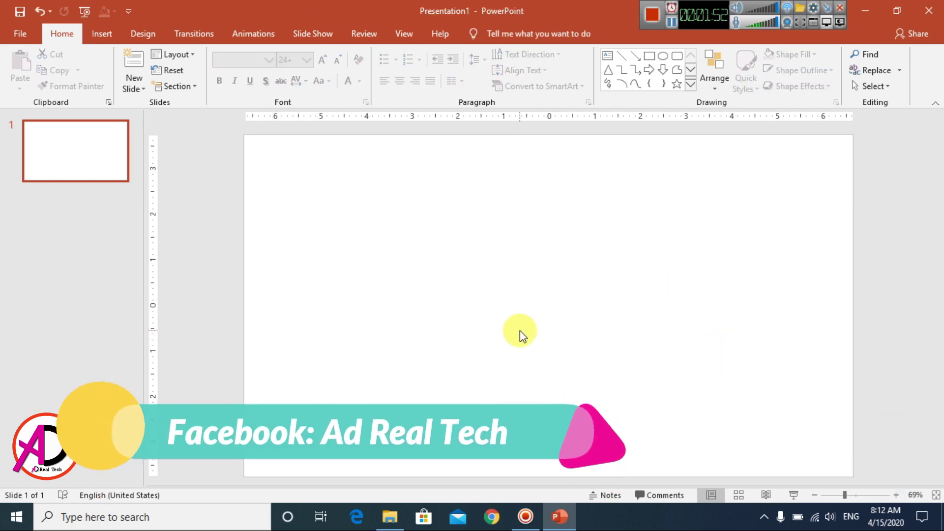
pyautogui.click(390, 516)
# Step: Preview the Road Rage font file, then close Font Viewer and minimize the font folder
pyautogui.doubleClick(569, 136)
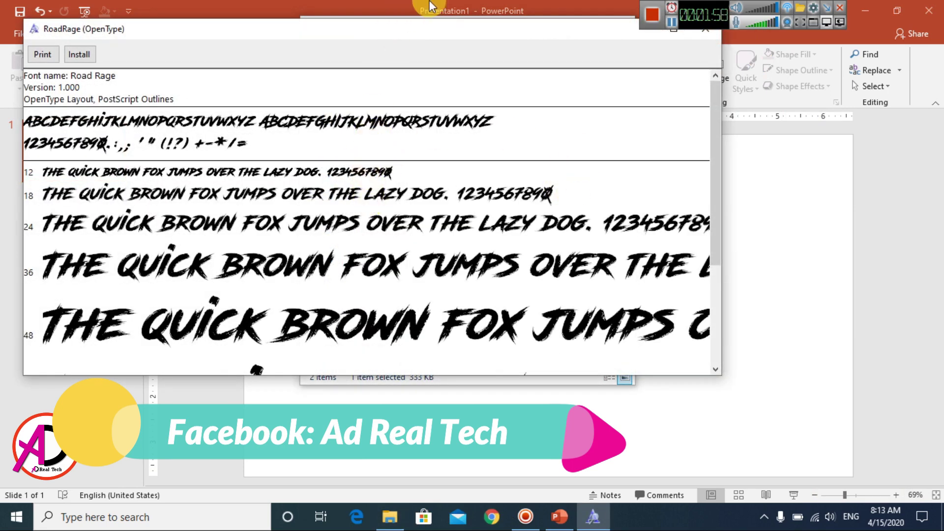
pyautogui.moveTo(357, 38); pyautogui.dragTo(487, 122)
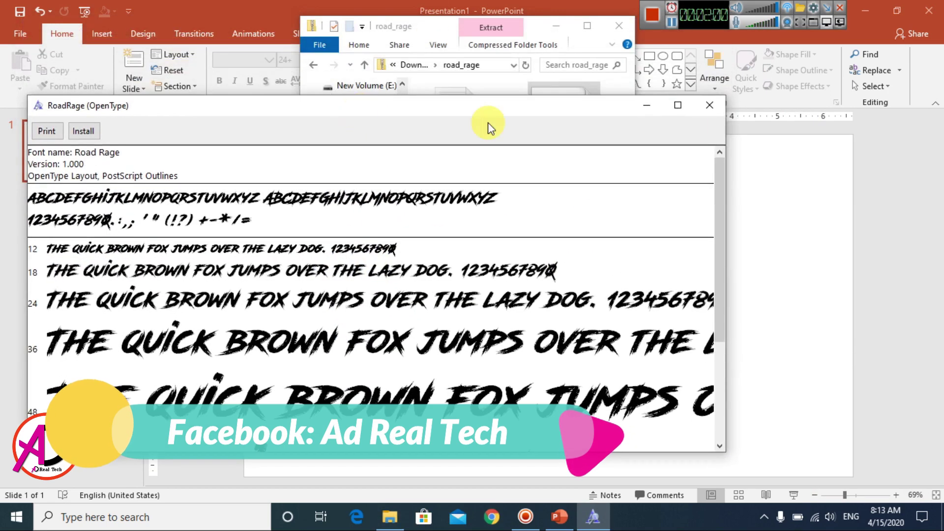
pyautogui.click(709, 105)
pyautogui.click(556, 27)
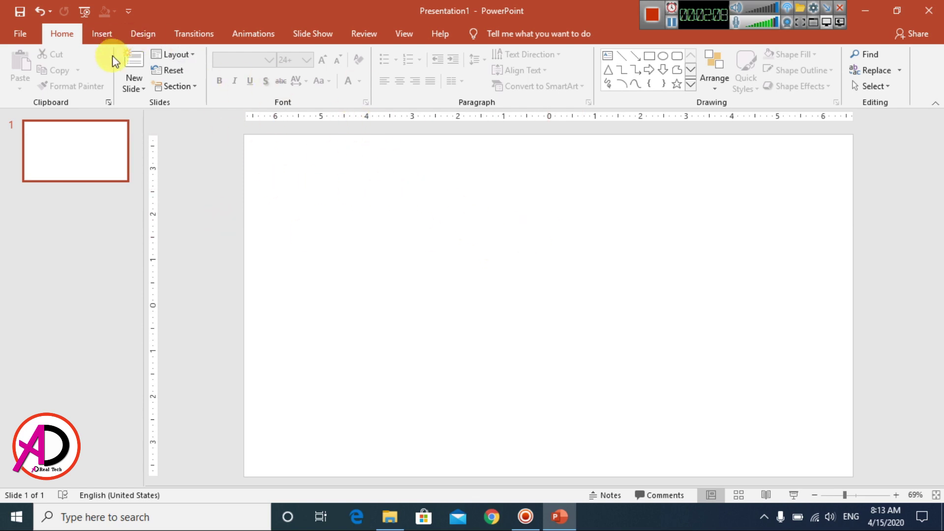
# Step: Insert WordArt in the first plain style, reading 'Your text here'
pyautogui.click(102, 34)
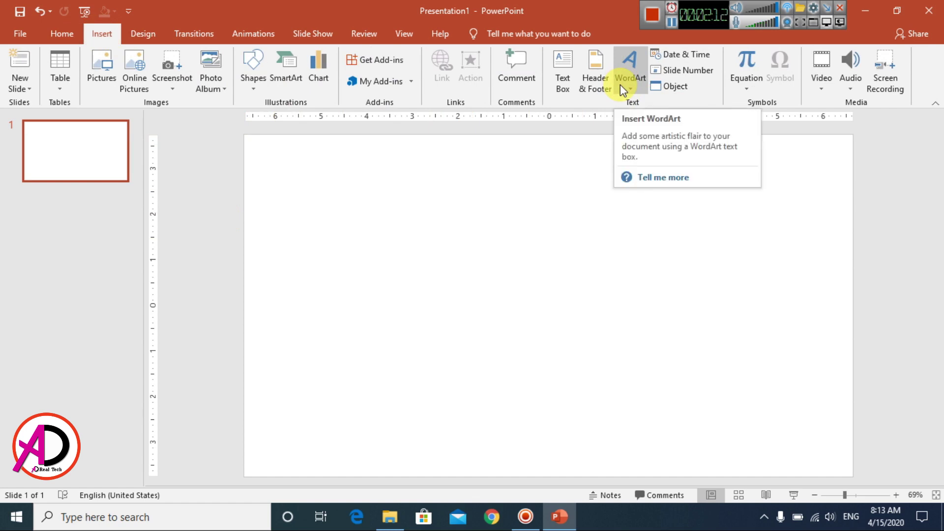
pyautogui.click(636, 78)
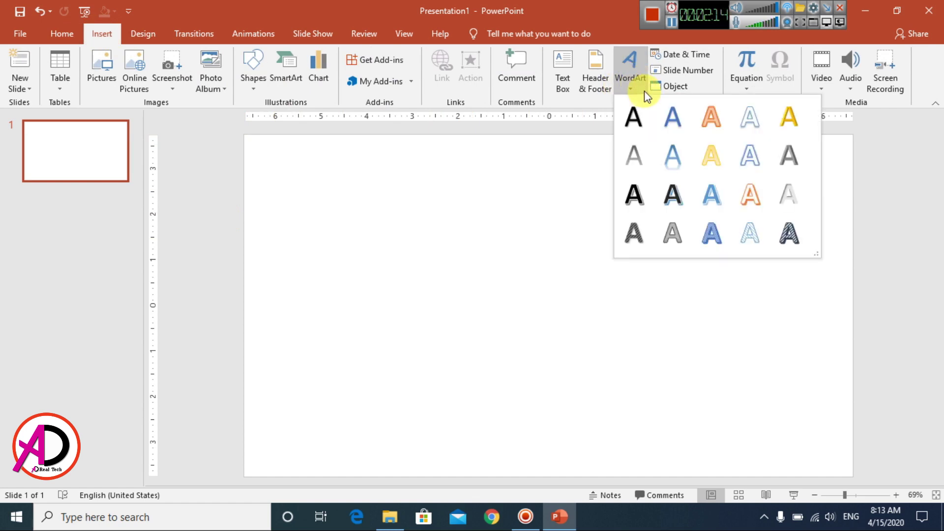
pyautogui.click(633, 118)
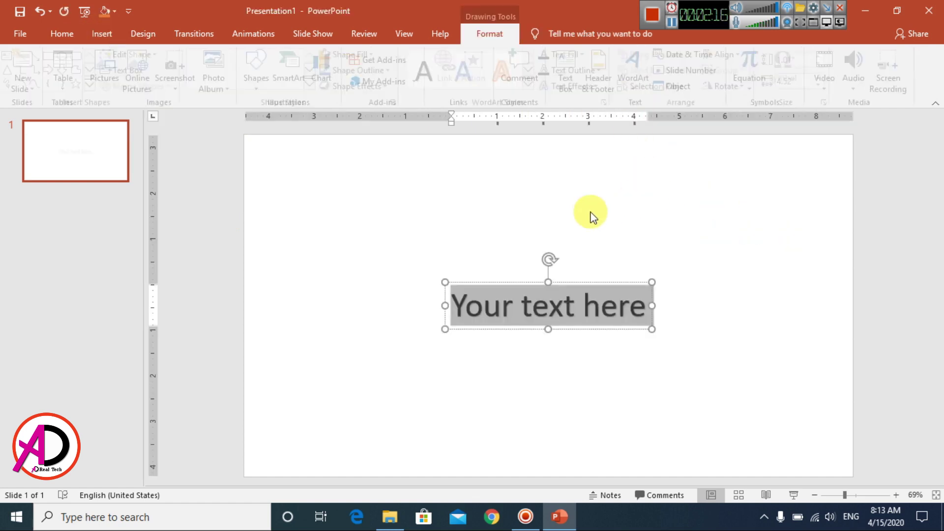
pyautogui.click(506, 284)
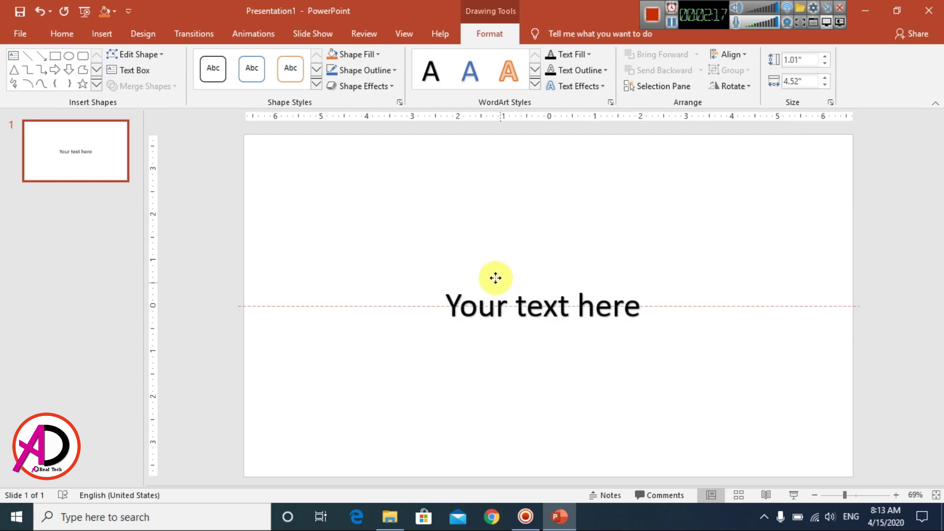
# Step: Set the WordArt text's font to Road Rage
pyautogui.click(59, 33)
pyautogui.click(265, 61)
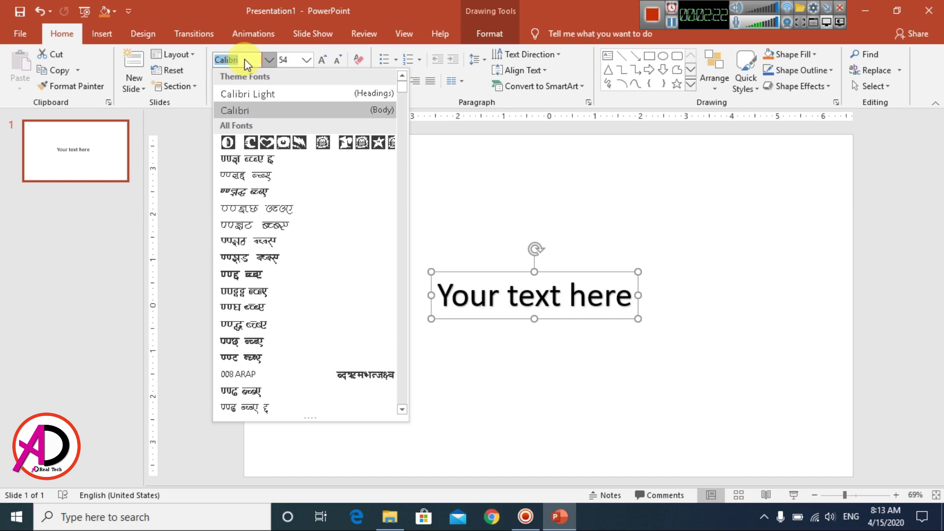
pyautogui.write('Road Rage')
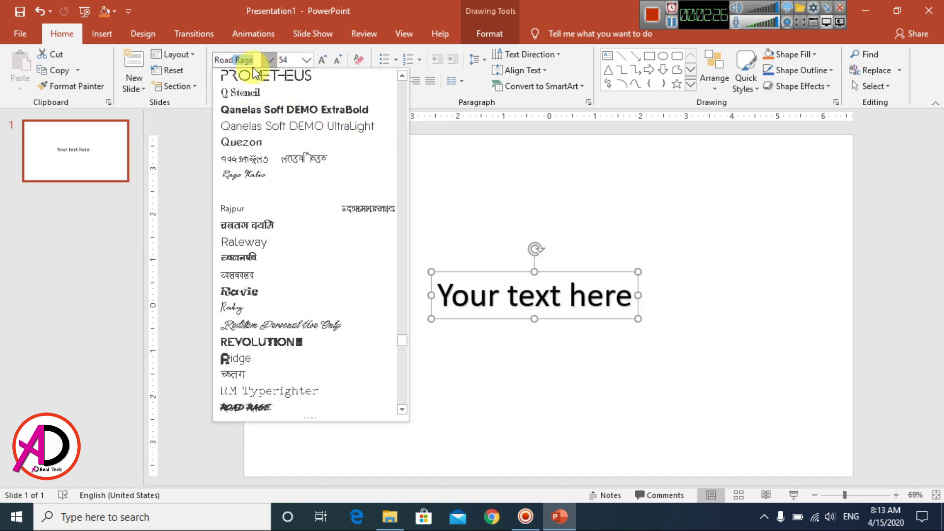
pyautogui.press('Return')
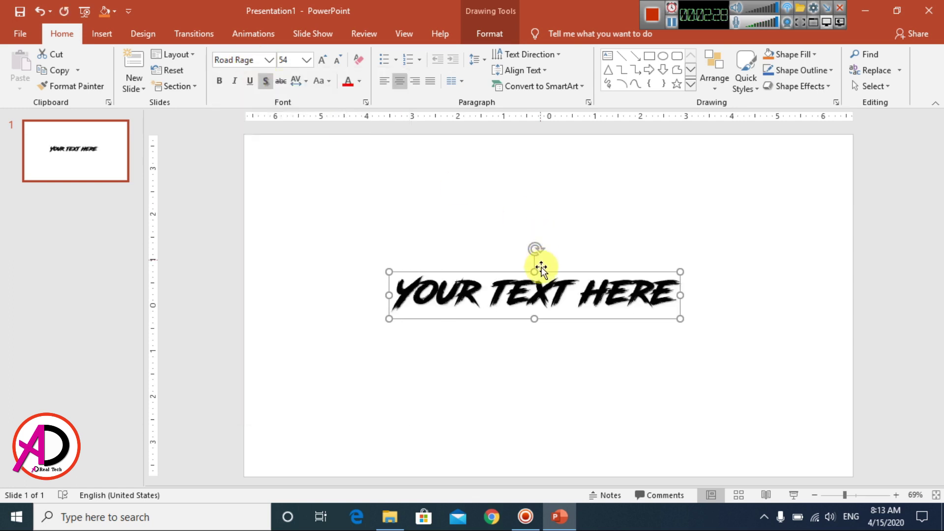
# Step: Replace the WordArt words with the single stroke character 'I' and enlarge it to 344 pt
pyautogui.moveTo(674, 295); pyautogui.dragTo(430, 297)
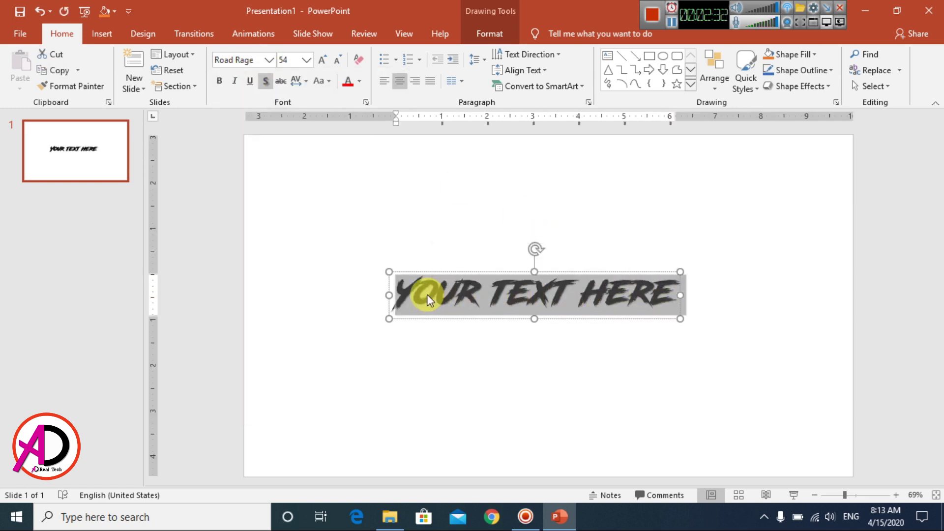
pyautogui.write('I')
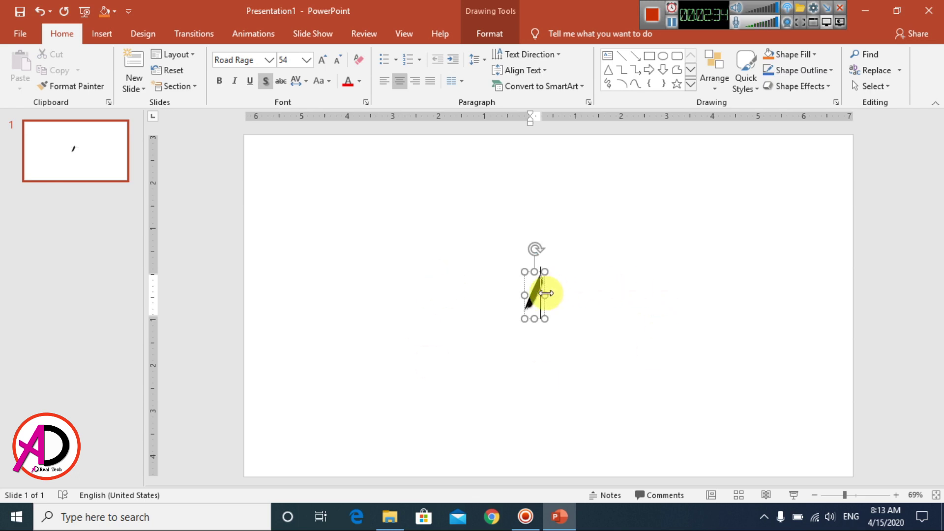
pyautogui.moveTo(529, 295); pyautogui.dragTo(538, 297)
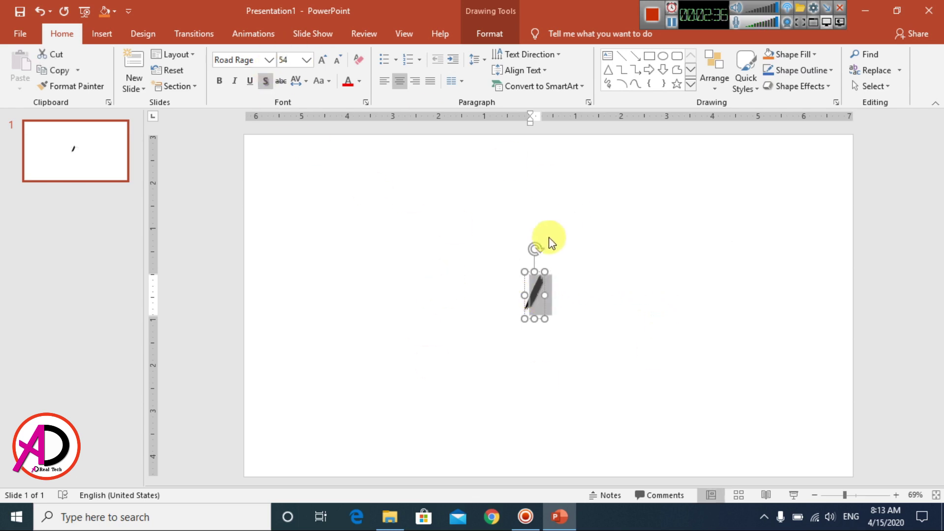
pyautogui.click(320, 59)
pyautogui.click(320, 59)
pyautogui.click(322, 61)
pyautogui.click(323, 62)
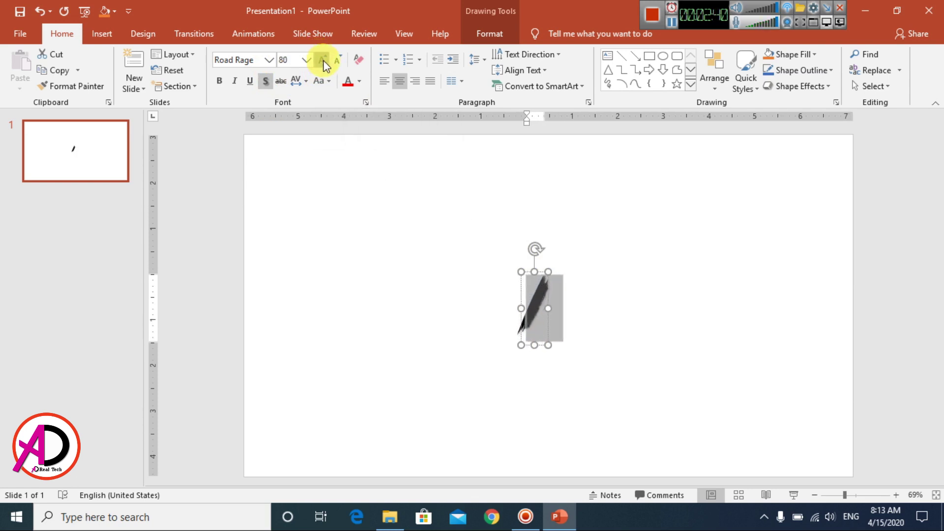
pyautogui.click(322, 60)
pyautogui.click(323, 60)
pyautogui.click(323, 60)
pyautogui.click(323, 60)
pyautogui.click(322, 60)
# Step: Move the stroke up-left, shrink it to 199 pt, and duplicate the text box
pyautogui.moveTo(536, 265)
pyautogui.mouseDown()
pyautogui.moveTo(508, 265)
pyautogui.moveTo(438, 196)
pyautogui.mouseUp()
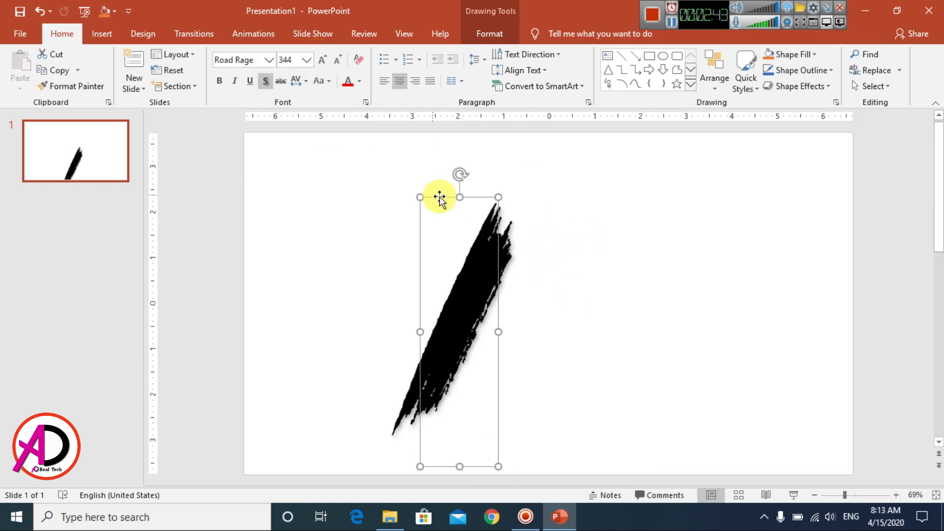
pyautogui.click(337, 62)
pyautogui.click(337, 62)
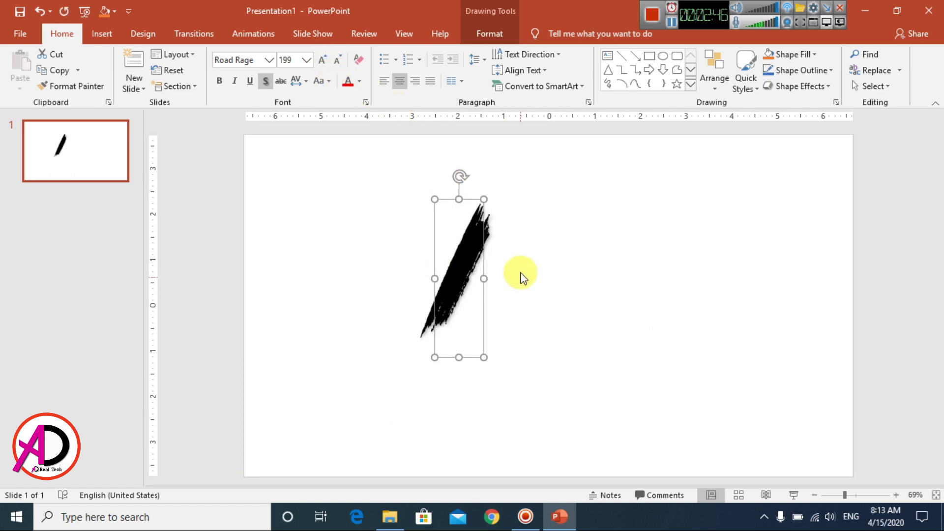
pyautogui.click(524, 289)
pyautogui.click(468, 268)
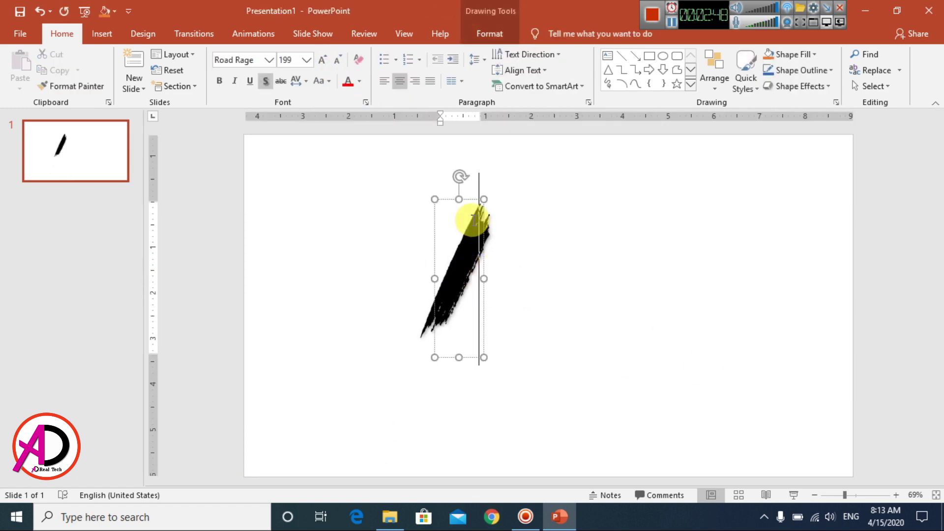
pyautogui.click(444, 199)
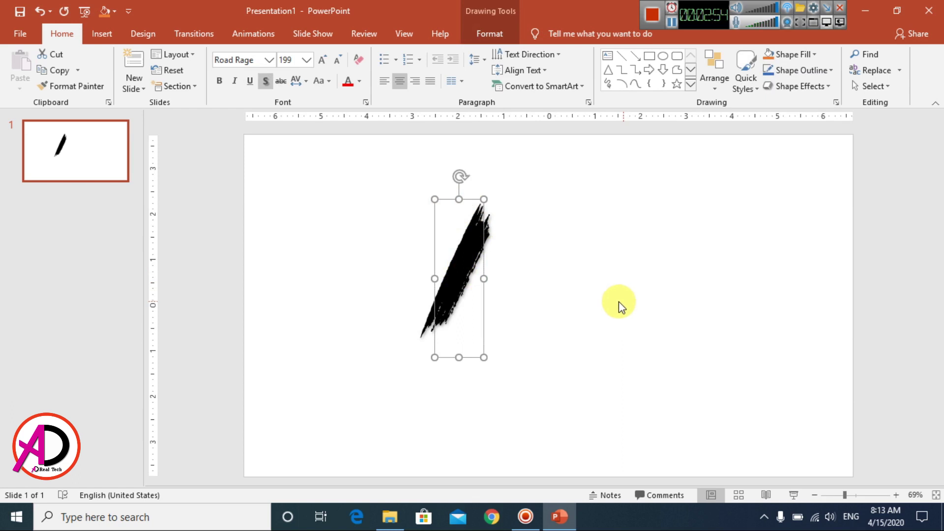
pyautogui.hotkey('ctrl', 'd')
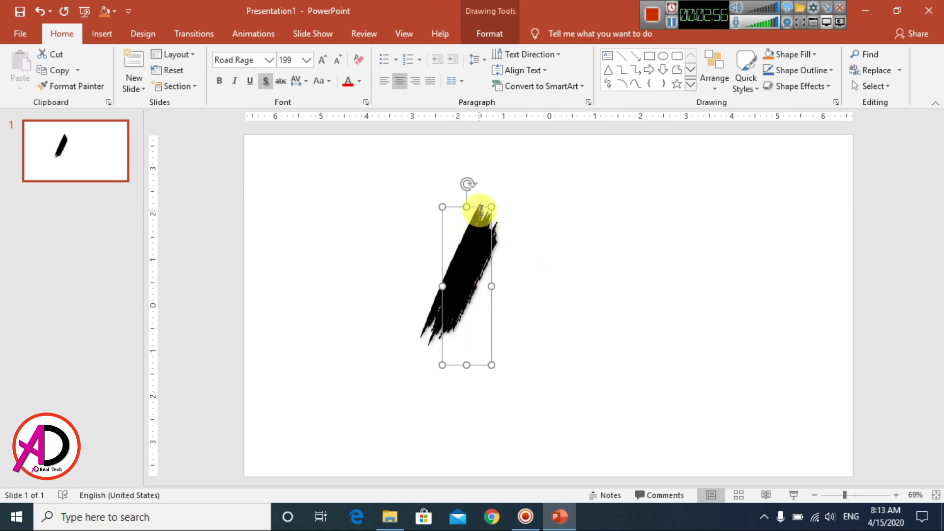
# Step: Drag the duplicate stroke down-left so it overlaps and thickens the black scribble
pyautogui.moveTo(481, 209)
pyautogui.mouseDown()
pyautogui.moveTo(506, 196)
pyautogui.moveTo(497, 192)
pyautogui.moveTo(518, 202)
pyautogui.moveTo(486, 238)
pyautogui.moveTo(491, 225)
pyautogui.moveTo(502, 233)
pyautogui.moveTo(505, 273)
pyautogui.moveTo(552, 224)
pyautogui.moveTo(536, 185)
pyautogui.moveTo(539, 169)
pyautogui.moveTo(533, 175)
pyautogui.moveTo(550, 154)
pyautogui.moveTo(487, 293)
pyautogui.moveTo(488, 319)
pyautogui.moveTo(549, 270)
pyautogui.moveTo(550, 192)
pyautogui.mouseUp()
pyautogui.hotkey('ctrl', 'z')
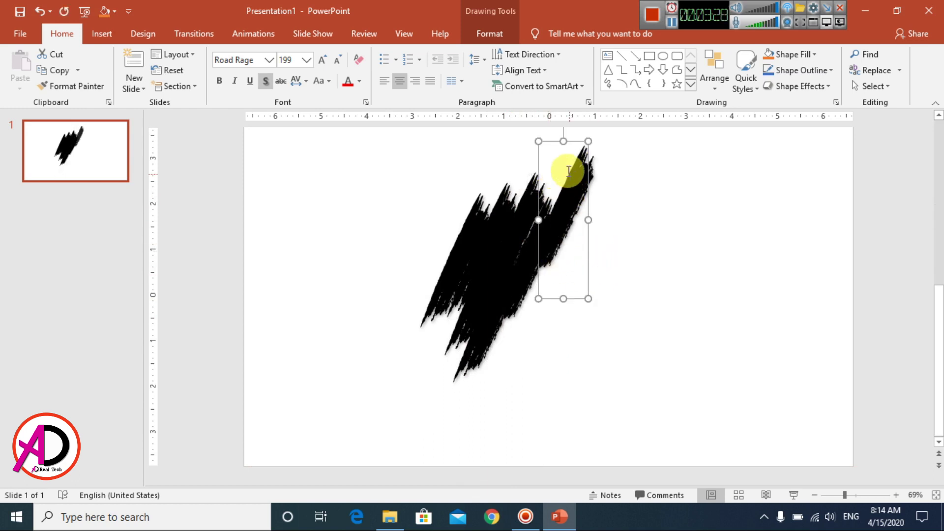
pyautogui.moveTo(575, 141)
pyautogui.mouseDown()
pyautogui.moveTo(528, 244)
pyautogui.moveTo(541, 226)
pyautogui.mouseUp()
pyautogui.moveTo(546, 266)
pyautogui.mouseDown()
pyautogui.moveTo(575, 184)
pyautogui.moveTo(592, 216)
pyautogui.mouseUp()
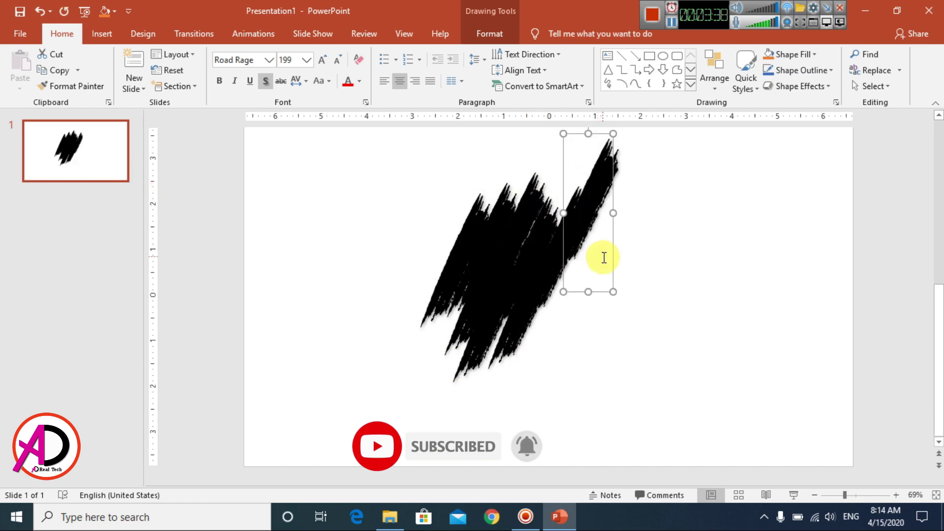
pyautogui.moveTo(594, 133)
pyautogui.mouseDown()
pyautogui.moveTo(581, 197)
pyautogui.moveTo(535, 269)
pyautogui.moveTo(527, 261)
pyautogui.mouseUp()
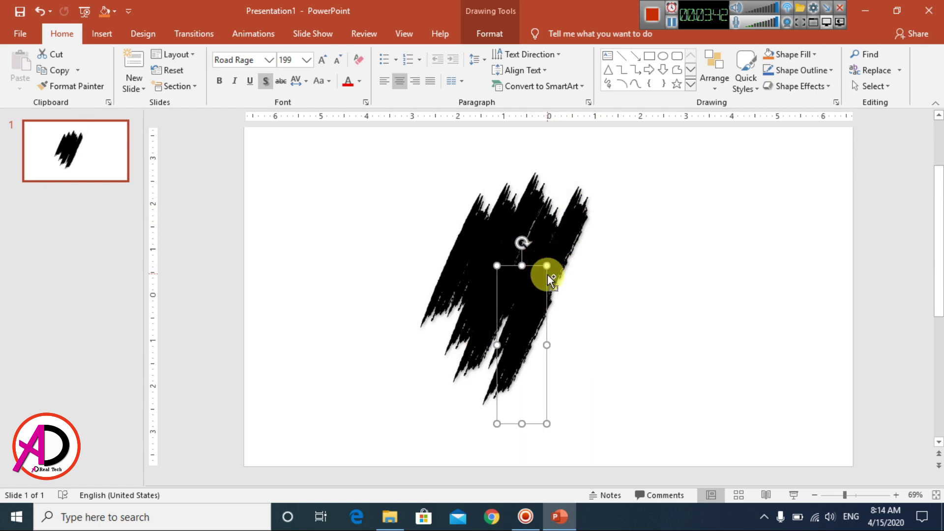
pyautogui.scroll(-3, 545, 272)
# Step: Reposition the stroke up-right over the scribble, undoing misplaced moves, and duplicate a copy to the upper right
pyautogui.scroll(1, 499, 311)
pyautogui.moveTo(495, 290)
pyautogui.mouseDown()
pyautogui.moveTo(550, 240)
pyautogui.moveTo(576, 156)
pyautogui.moveTo(592, 219)
pyautogui.moveTo(559, 280)
pyautogui.moveTo(565, 265)
pyautogui.moveTo(582, 277)
pyautogui.mouseUp()
pyautogui.scroll(1, 627, 261)
pyautogui.hotkey('ctrl', 'z')
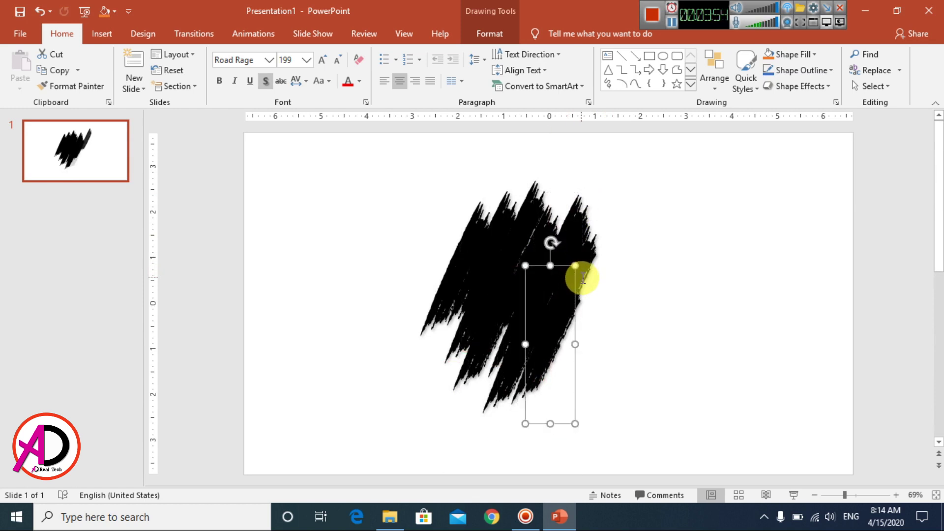
pyautogui.hotkey('ctrl', 'z')
pyautogui.moveTo(552, 314)
pyautogui.mouseDown()
pyautogui.moveTo(645, 166)
pyautogui.moveTo(583, 290)
pyautogui.moveTo(569, 288)
pyautogui.moveTo(591, 301)
pyautogui.mouseUp()
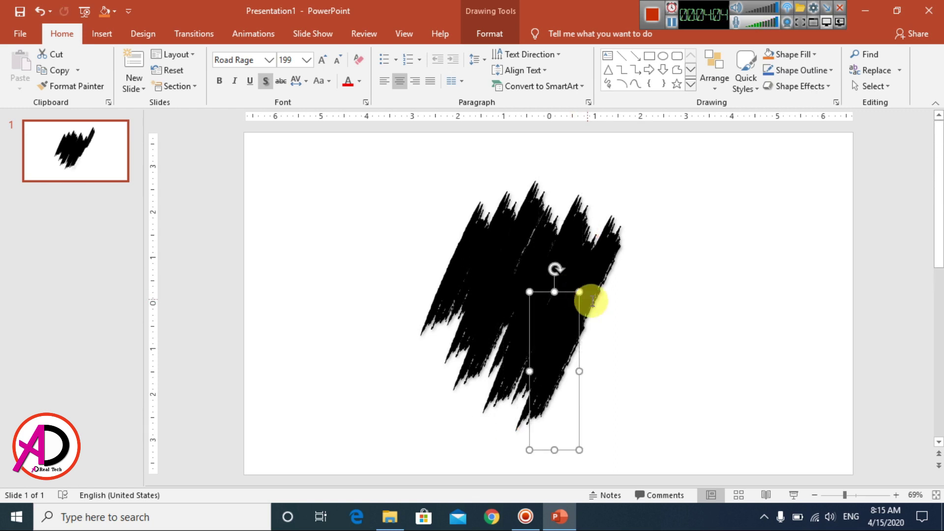
pyautogui.scroll(-2, 594, 327)
pyautogui.moveTo(529, 325)
pyautogui.mouseDown()
pyautogui.moveTo(634, 222)
pyautogui.moveTo(600, 207)
pyautogui.mouseUp()
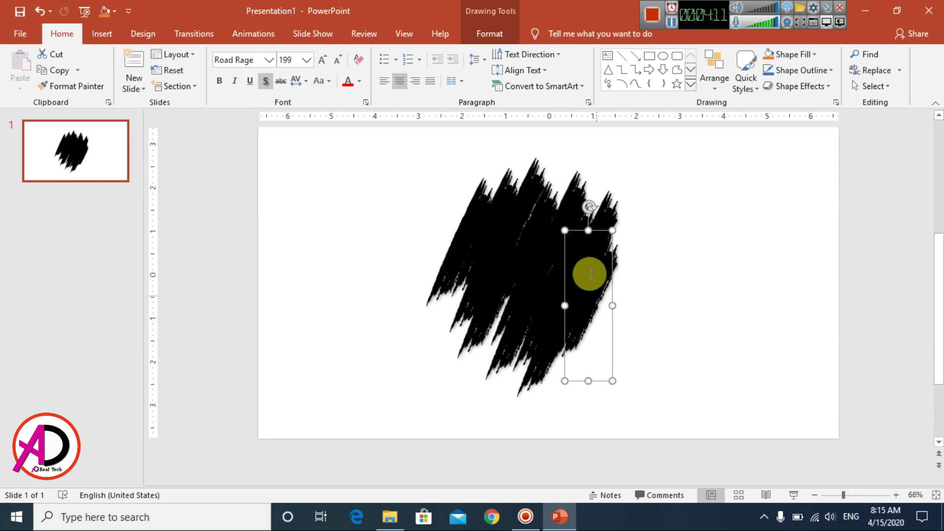
pyautogui.moveTo(574, 269)
pyautogui.mouseDown()
pyautogui.moveTo(608, 261)
pyautogui.moveTo(649, 196)
pyautogui.moveTo(638, 196)
pyautogui.moveTo(600, 274)
pyautogui.moveTo(581, 279)
pyautogui.mouseUp()
# Step: Move the thin brush stroke to the scribble's right edge
pyautogui.click(715, 305)
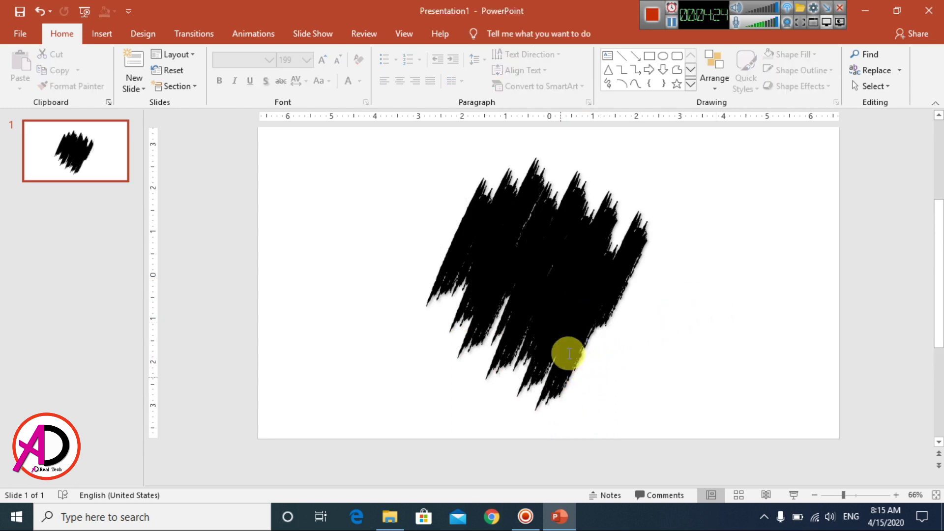
pyautogui.click(573, 289)
pyautogui.moveTo(552, 275)
pyautogui.mouseDown()
pyautogui.moveTo(566, 274)
pyautogui.moveTo(548, 289)
pyautogui.moveTo(626, 261)
pyautogui.moveTo(638, 206)
pyautogui.moveTo(610, 244)
pyautogui.moveTo(613, 255)
pyautogui.moveTo(614, 237)
pyautogui.moveTo(638, 232)
pyautogui.mouseUp()
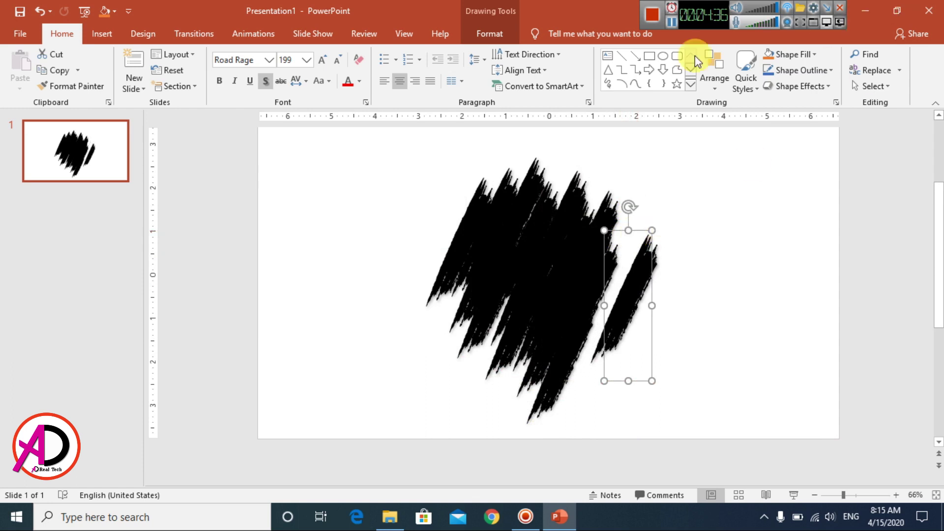
# Step: Flip the thin stroke vertically and nudge it slightly left
pyautogui.click(501, 37)
pyautogui.click(751, 87)
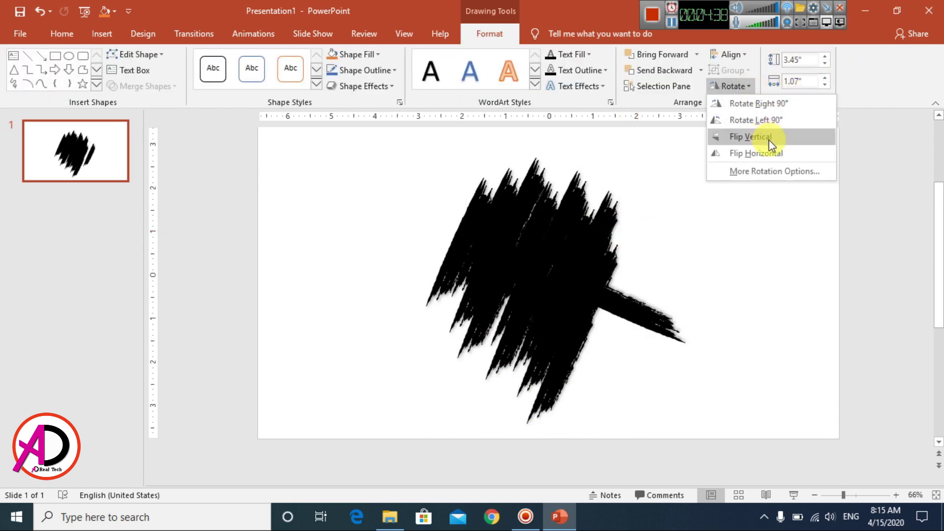
pyautogui.click(724, 137)
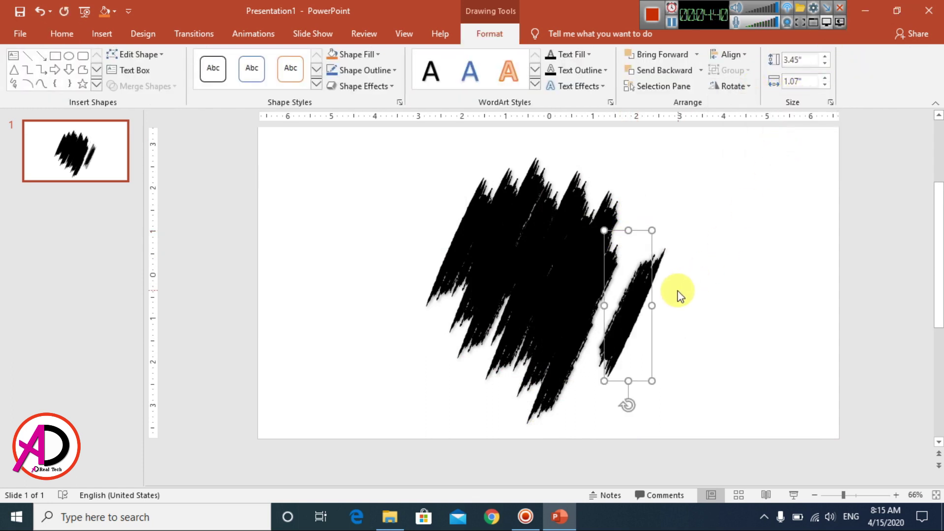
pyautogui.moveTo(638, 231); pyautogui.dragTo(613, 237)
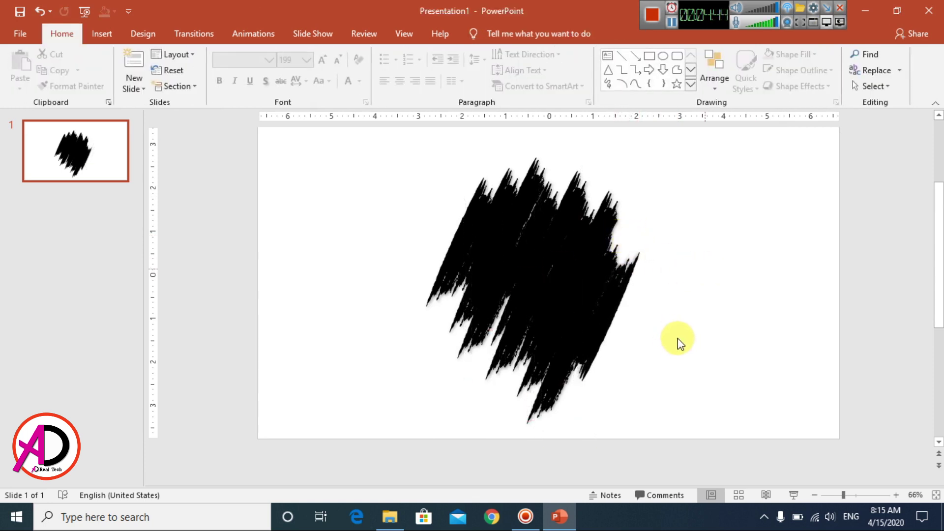
# Step: Union all brush strokes into one 6.1 × 4.91 in shape and nudge it into place
pyautogui.scroll(-2, 713, 308)
pyautogui.scroll(2, 712, 308)
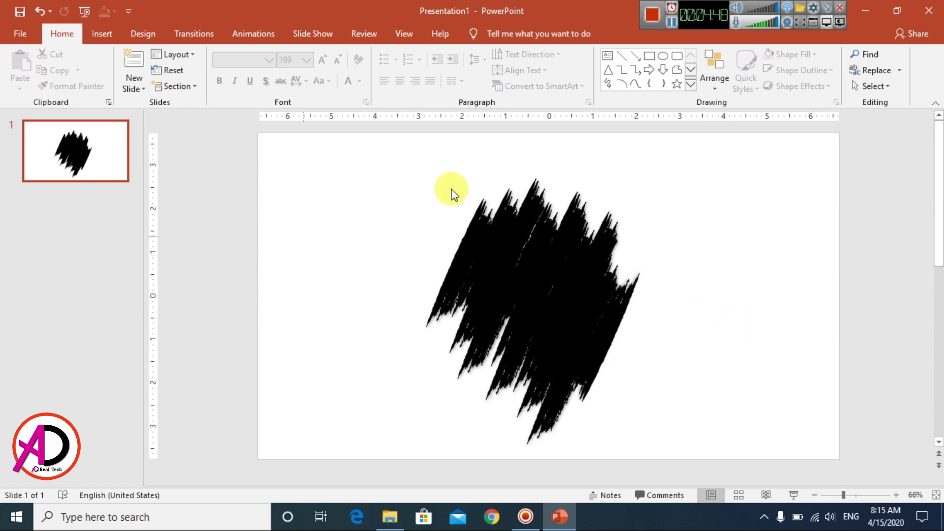
pyautogui.moveTo(375, 150)
pyautogui.mouseDown()
pyautogui.moveTo(777, 411)
pyautogui.moveTo(826, 485)
pyautogui.moveTo(806, 433)
pyautogui.mouseUp()
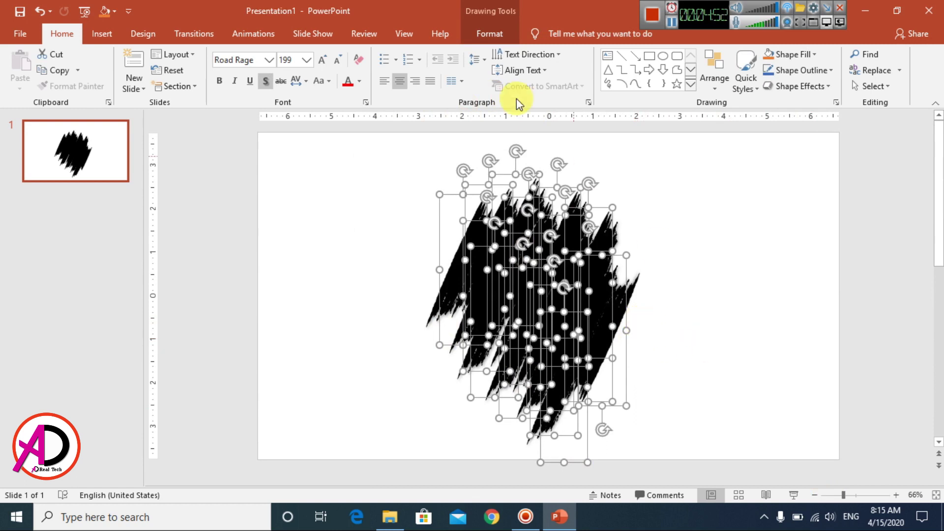
pyautogui.click(483, 29)
pyautogui.click(138, 88)
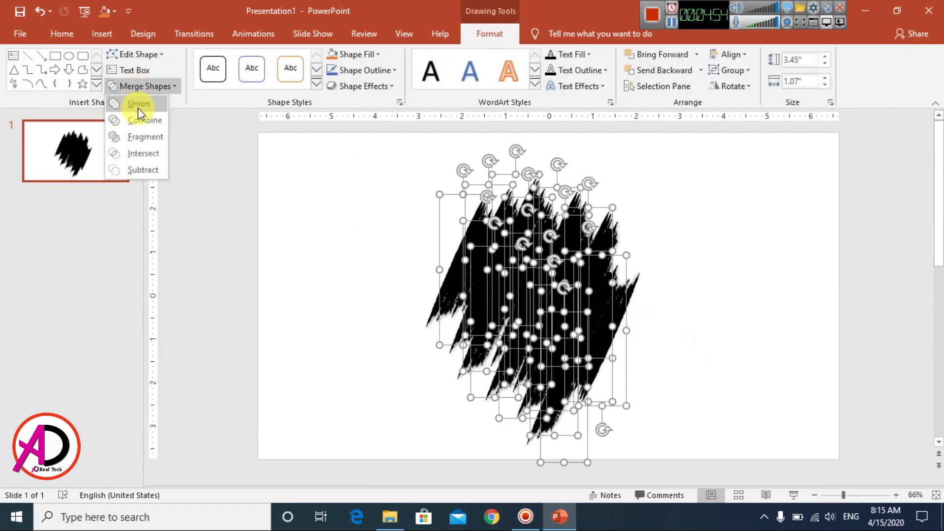
pyautogui.click(138, 104)
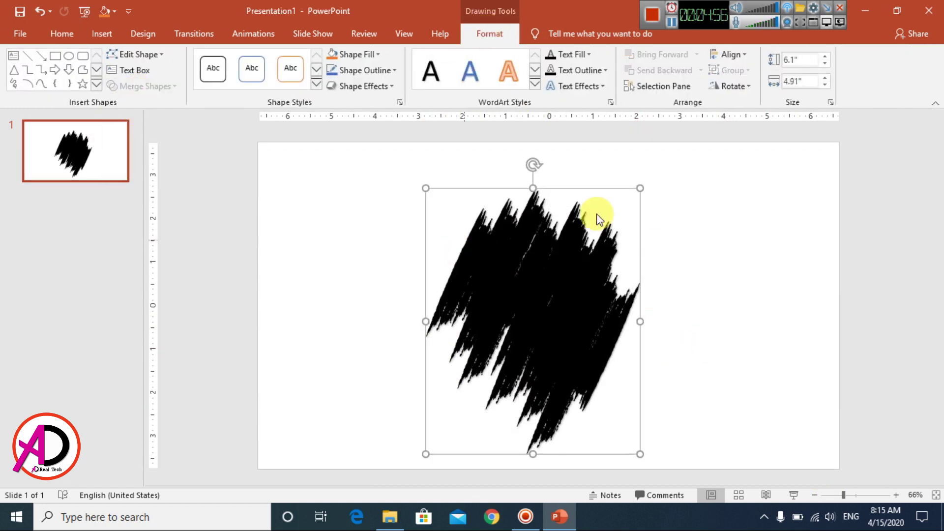
pyautogui.moveTo(585, 190)
pyautogui.mouseDown()
pyautogui.moveTo(581, 177)
pyautogui.moveTo(611, 200)
pyautogui.moveTo(541, 185)
pyautogui.moveTo(599, 180)
pyautogui.mouseUp()
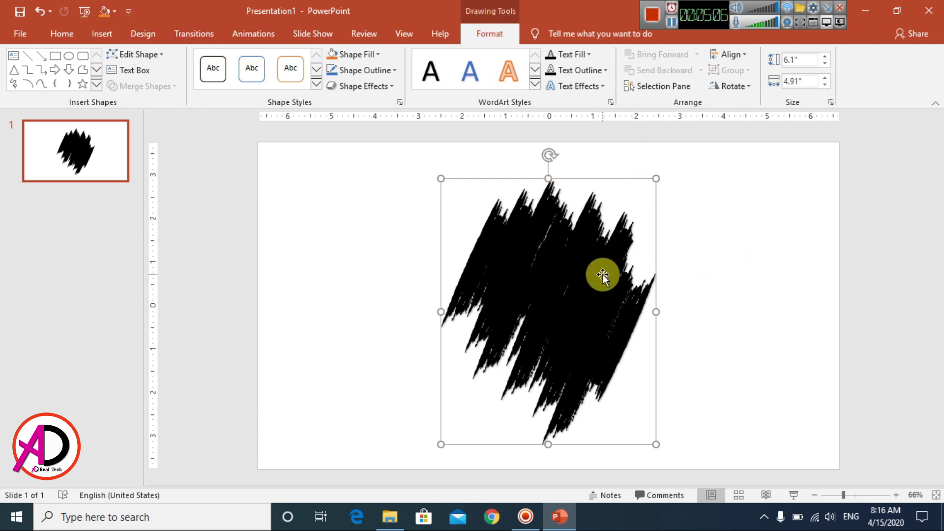
# Step: Picture-fill the merged brush shape with 6986588-girl-child-look from E:\design collenction
pyautogui.click(362, 56)
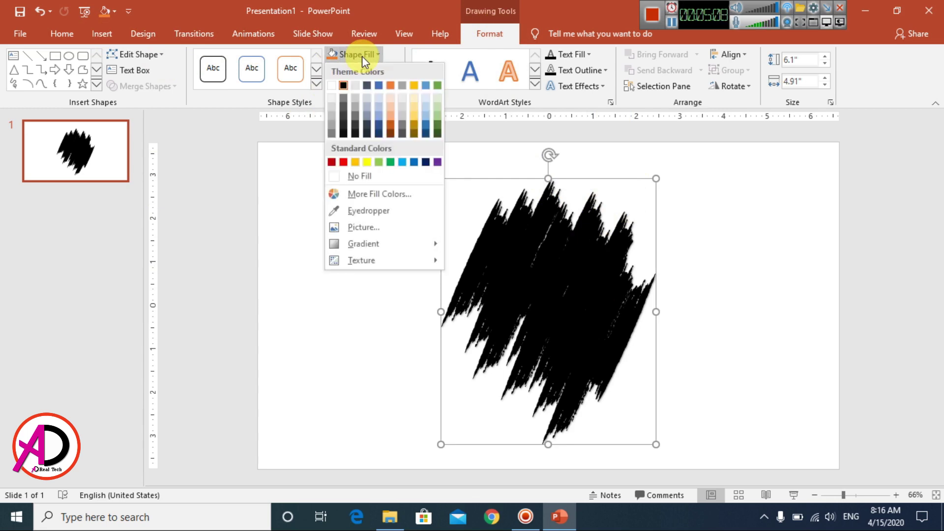
pyautogui.click(361, 233)
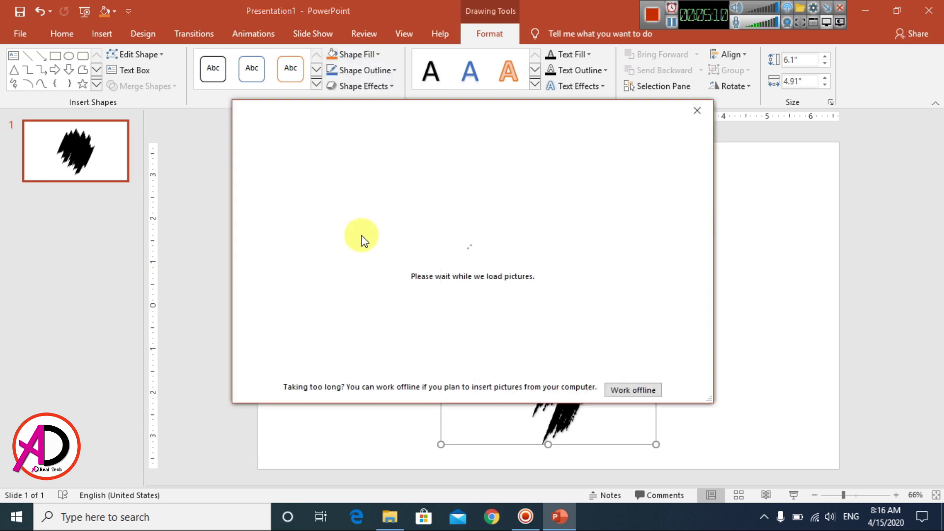
pyautogui.click(632, 389)
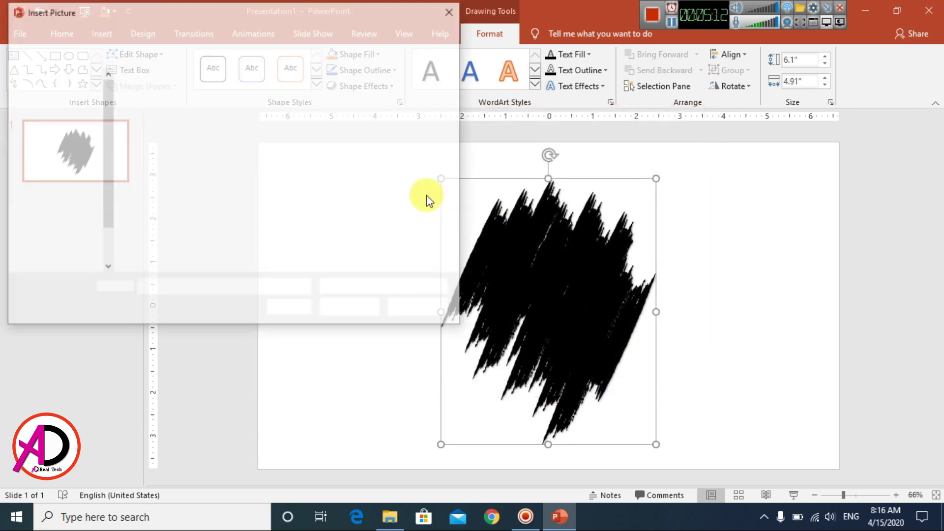
pyautogui.click(91, 246)
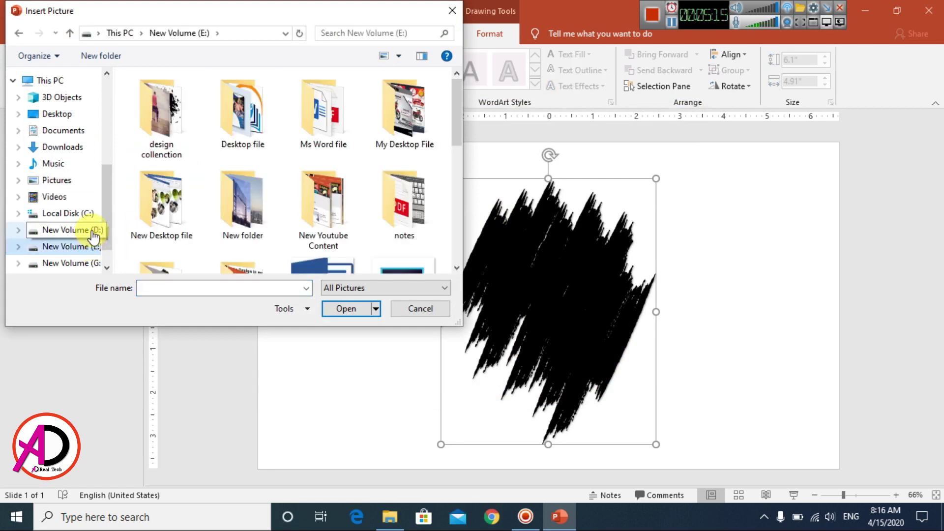
pyautogui.doubleClick(161, 125)
pyautogui.scroll(-2, 320, 172)
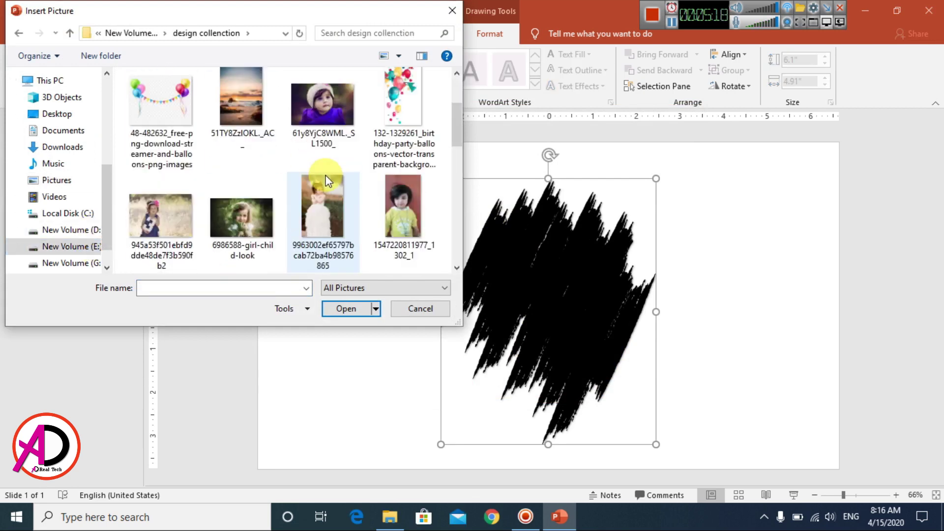
pyautogui.click(251, 224)
pyautogui.scroll(-5, 284, 226)
pyautogui.scroll(-5, 295, 230)
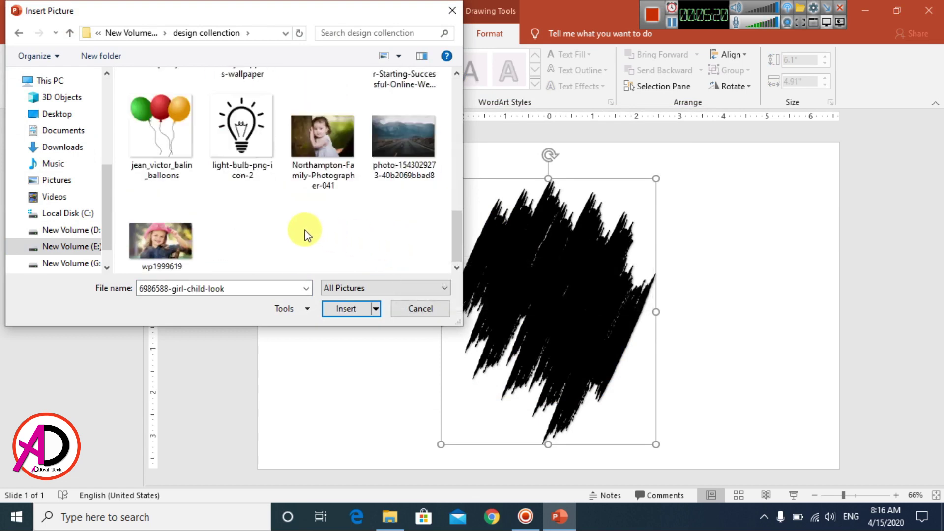
pyautogui.scroll(8, 266, 223)
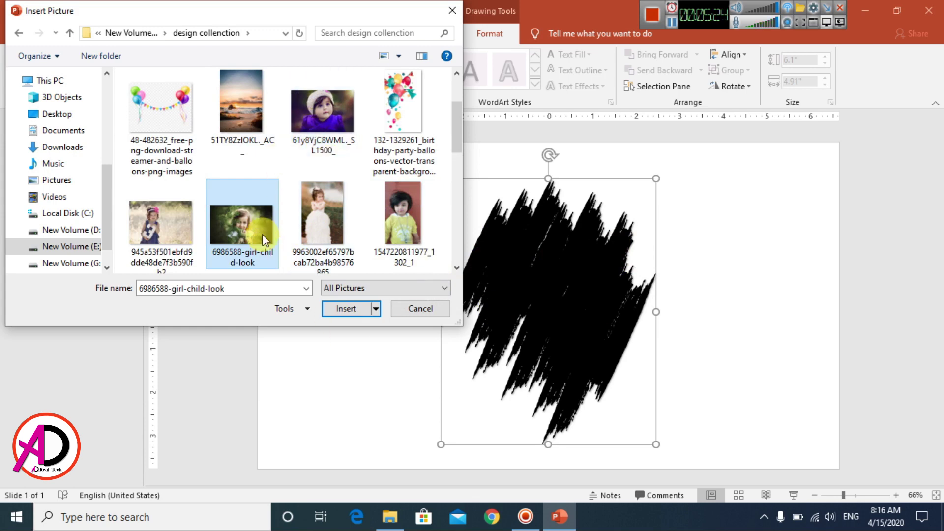
pyautogui.scroll(-1, 237, 223)
pyautogui.click(362, 308)
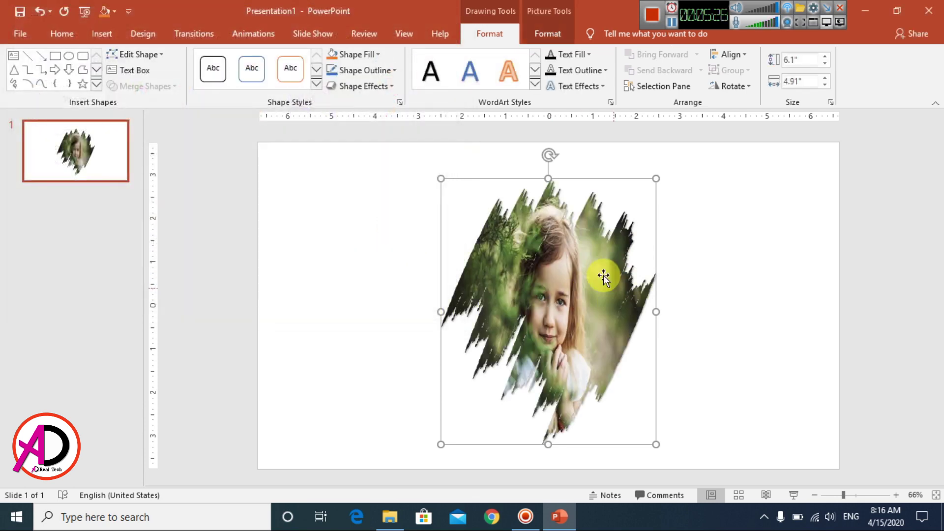
# Step: Move the photo shape left and raise the picture's saturation to 187%
pyautogui.moveTo(598, 185)
pyautogui.mouseDown()
pyautogui.moveTo(503, 197)
pyautogui.moveTo(539, 181)
pyautogui.mouseUp()
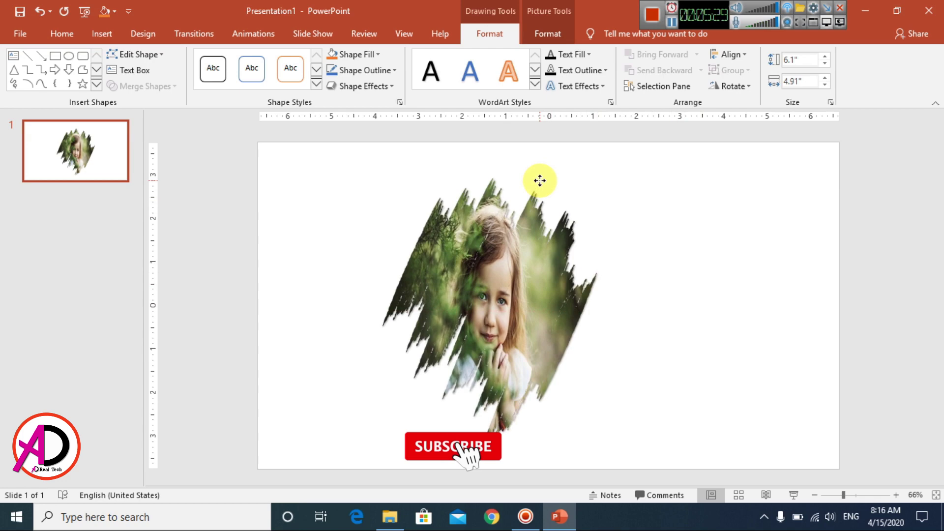
pyautogui.click(399, 101)
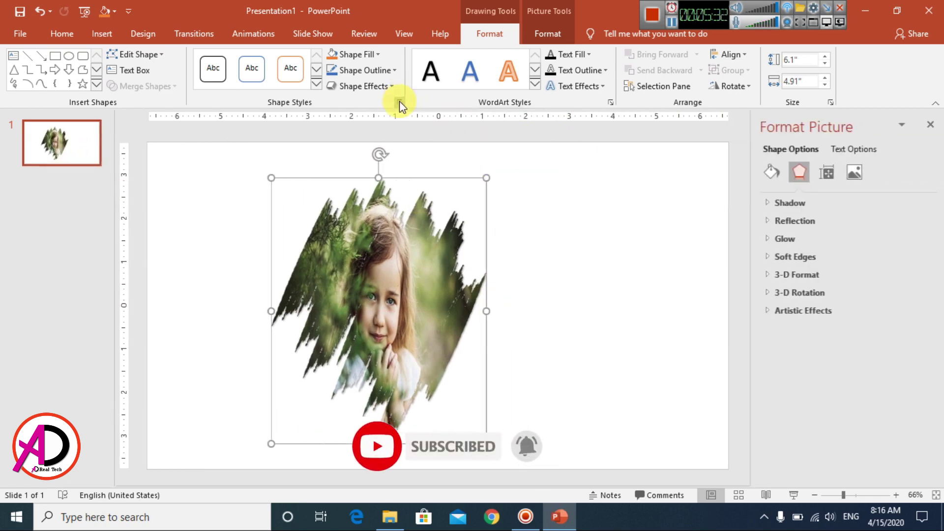
pyautogui.click(851, 173)
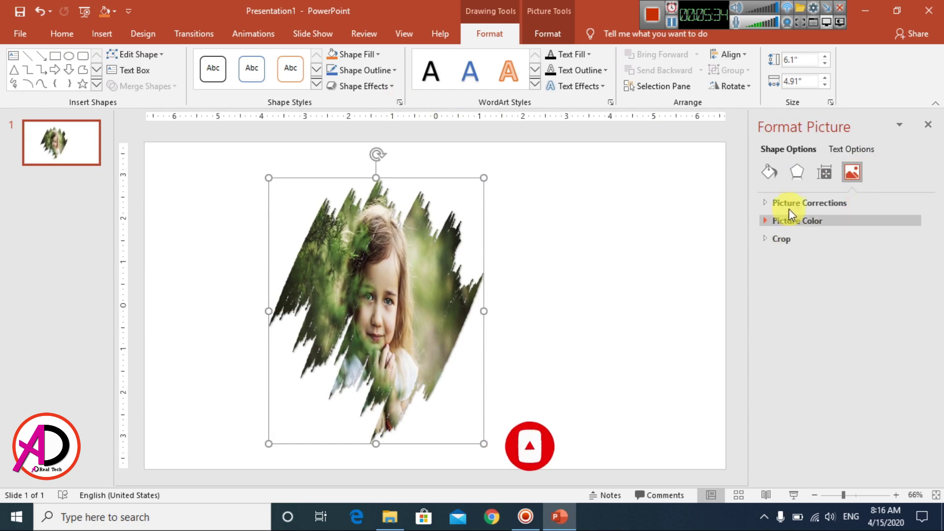
pyautogui.click(765, 222)
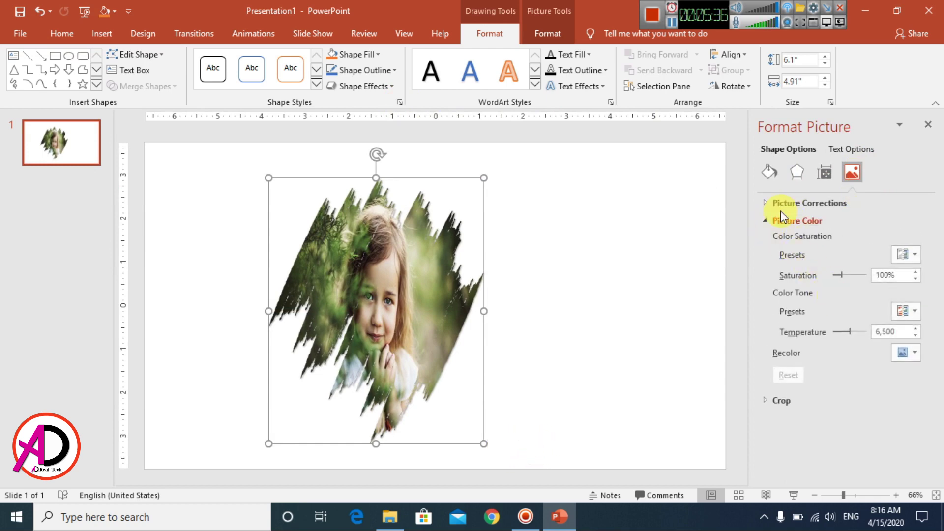
pyautogui.moveTo(842, 273); pyautogui.dragTo(846, 273)
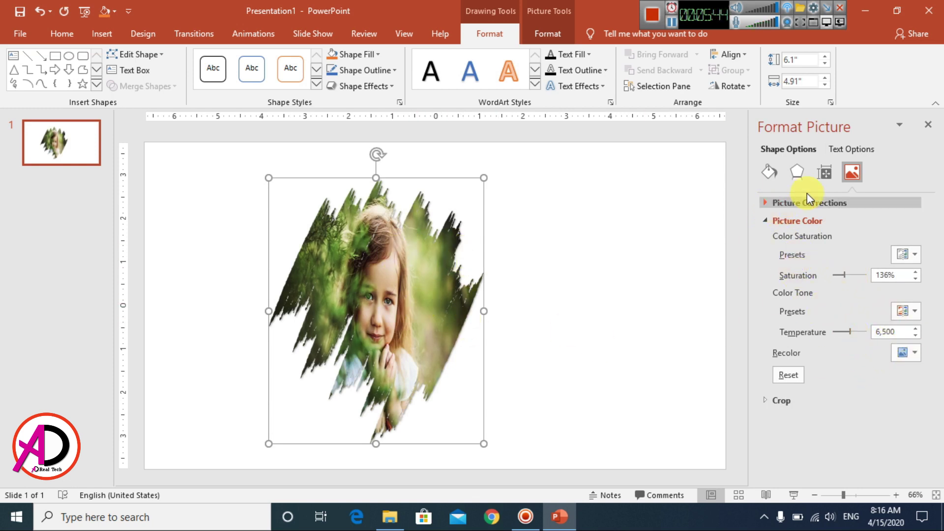
# Step: Reduce the crop's picture position height to 6.1 inches
pyautogui.click(763, 401)
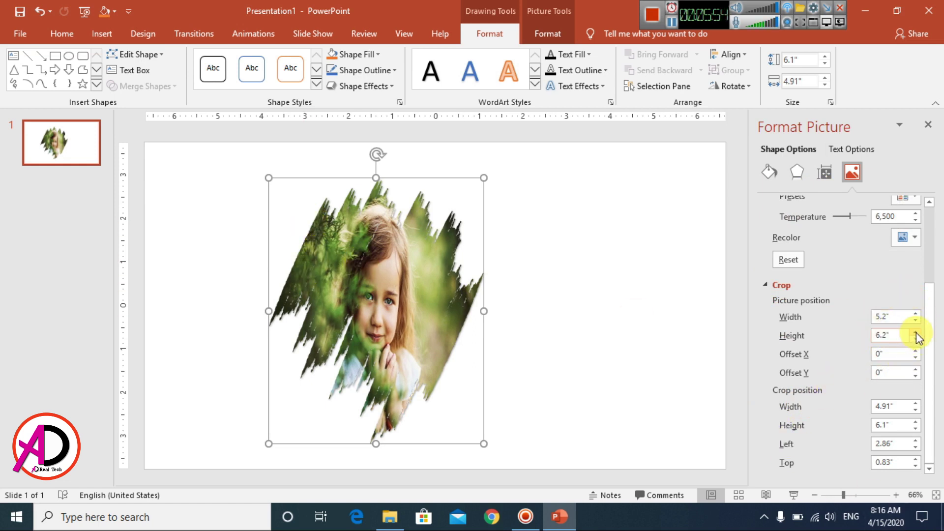
pyautogui.click(916, 339)
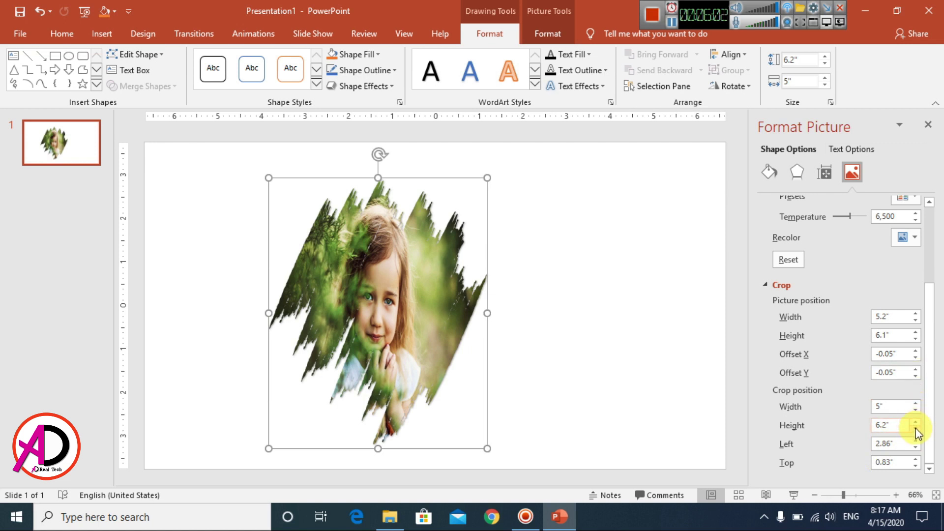
pyautogui.scroll(3, 810, 374)
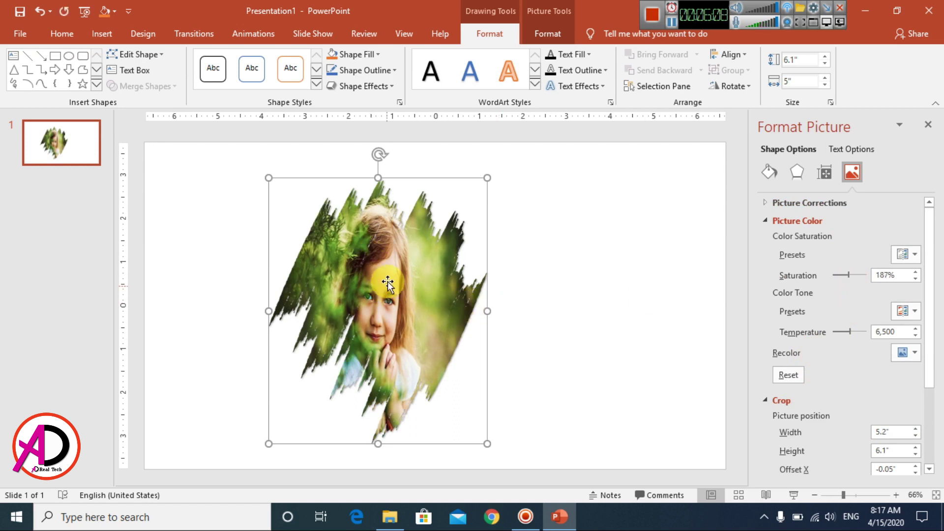
# Step: Close the Format Picture pane, centre the photo on the slide and widen it to 5.3 inches
pyautogui.click(928, 127)
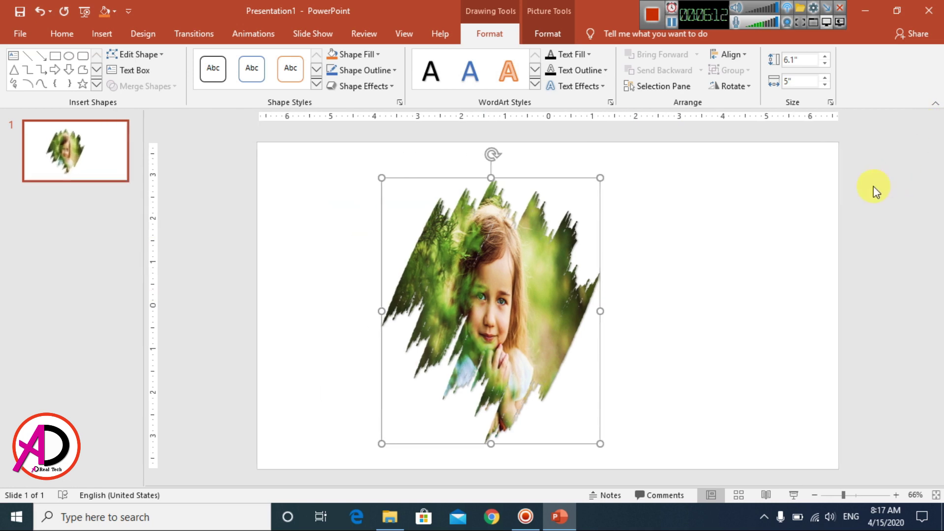
pyautogui.moveTo(544, 176); pyautogui.dragTo(564, 182)
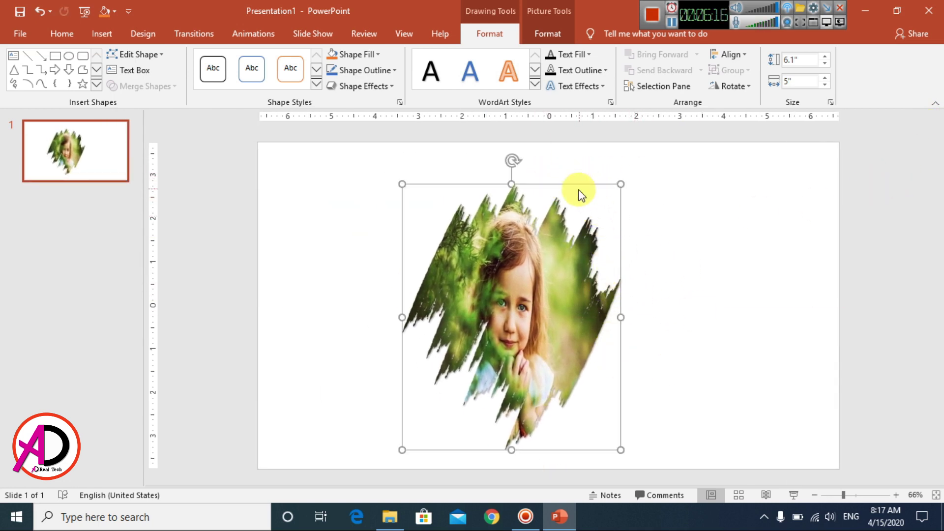
pyautogui.moveTo(579, 184); pyautogui.dragTo(588, 173)
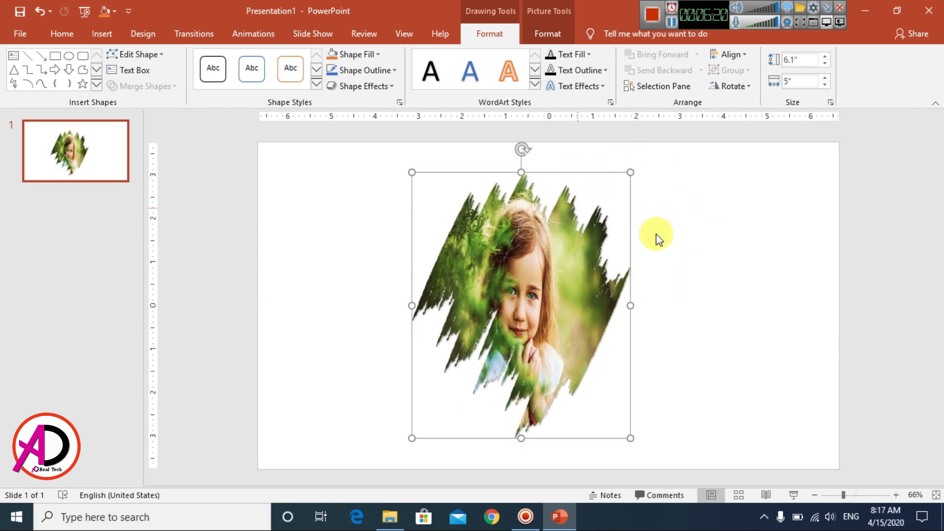
pyautogui.moveTo(636, 308); pyautogui.dragTo(660, 315)
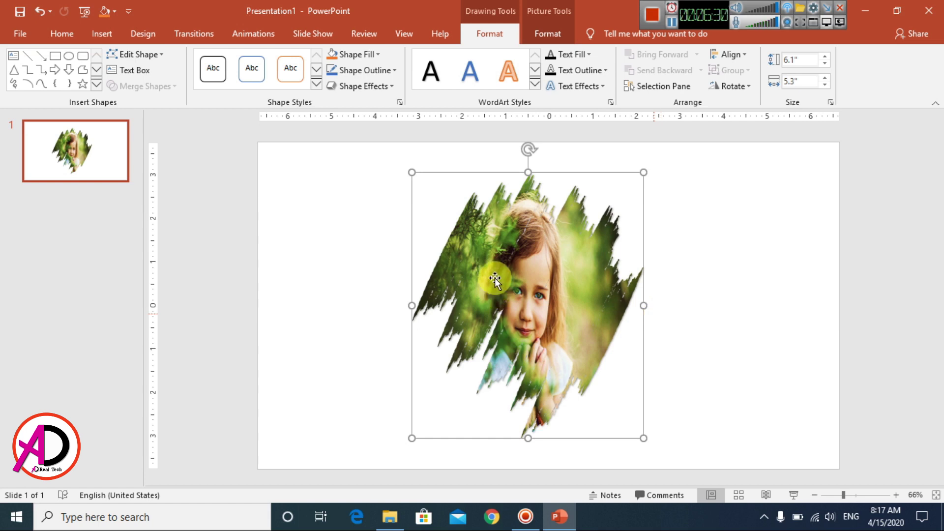
pyautogui.moveTo(564, 170); pyautogui.dragTo(548, 170)
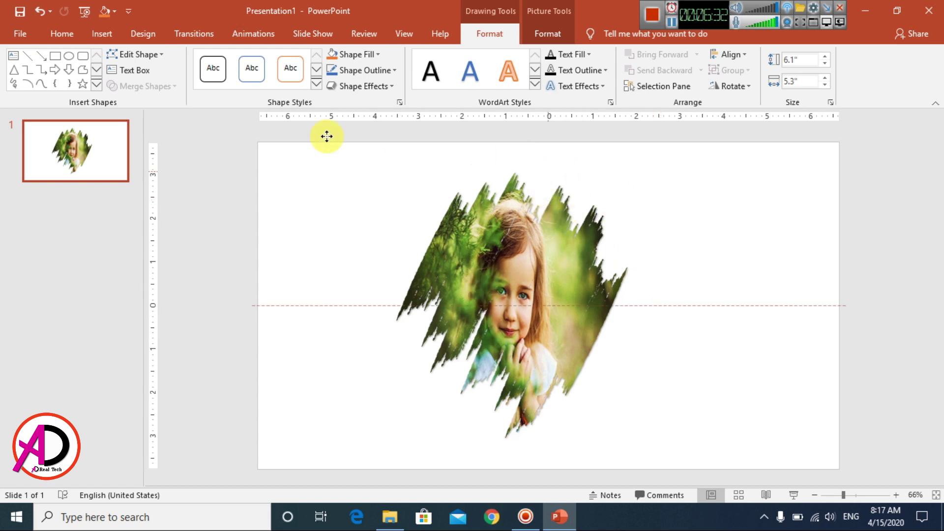
# Step: Preview the Shape Effects presets without applying any, then deselect the photo
pyautogui.click(384, 85)
pyautogui.moveTo(379, 112)
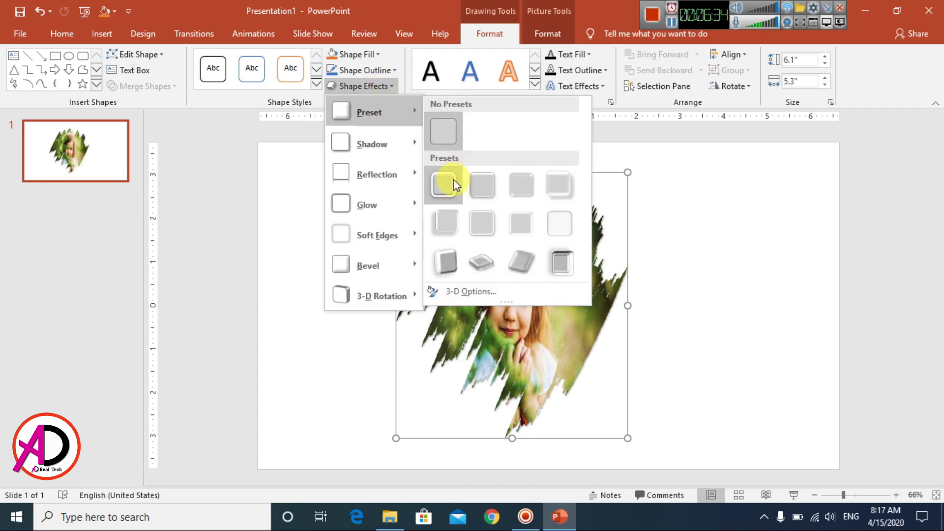
pyautogui.click(758, 200)
pyautogui.click(365, 87)
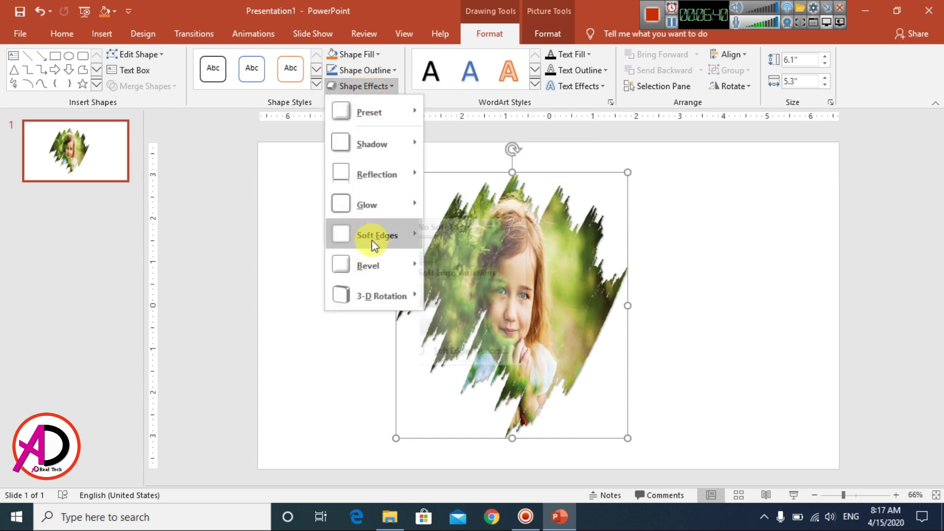
pyautogui.moveTo(373, 236)
pyautogui.click(822, 279)
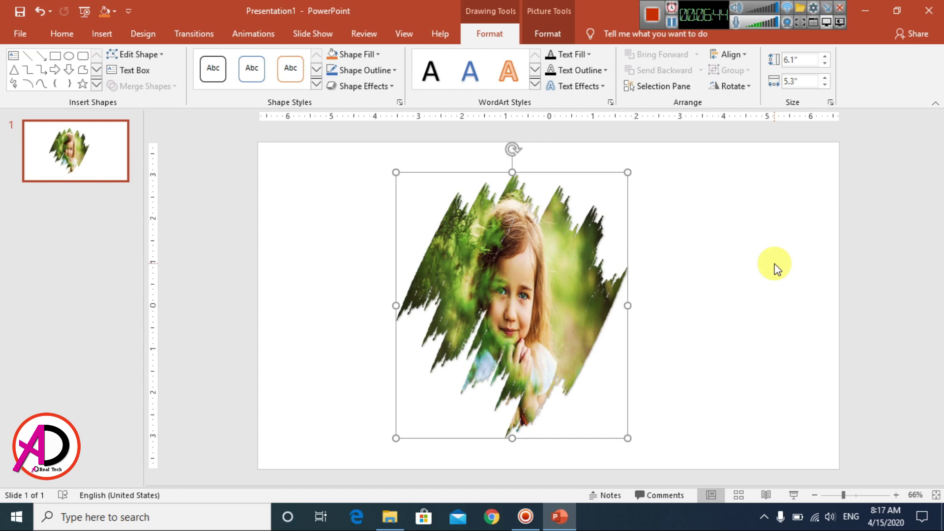
pyautogui.click(757, 245)
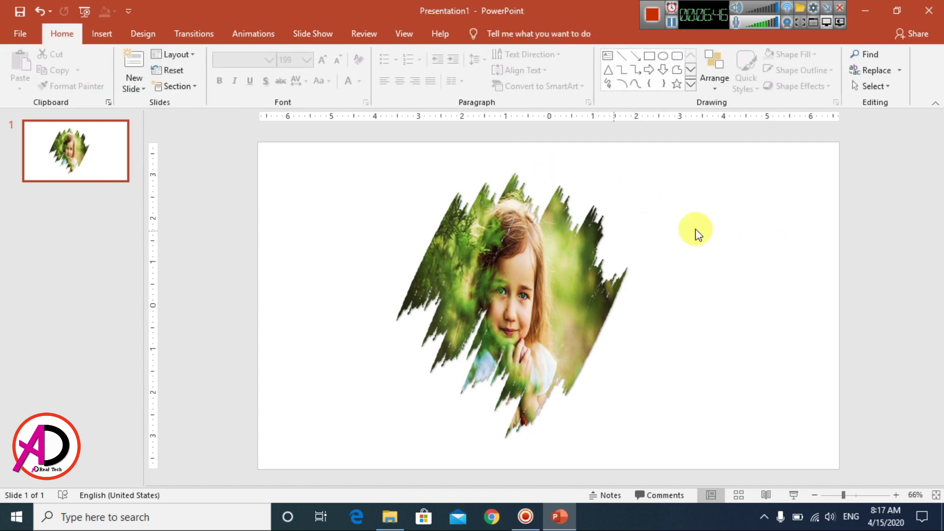
# Step: Resize the photo to about 6.05 by 6.33 inches and move it just right of centre
pyautogui.click(482, 225)
pyautogui.moveTo(625, 168)
pyautogui.mouseDown()
pyautogui.moveTo(663, 157)
pyautogui.moveTo(685, 186)
pyautogui.mouseUp()
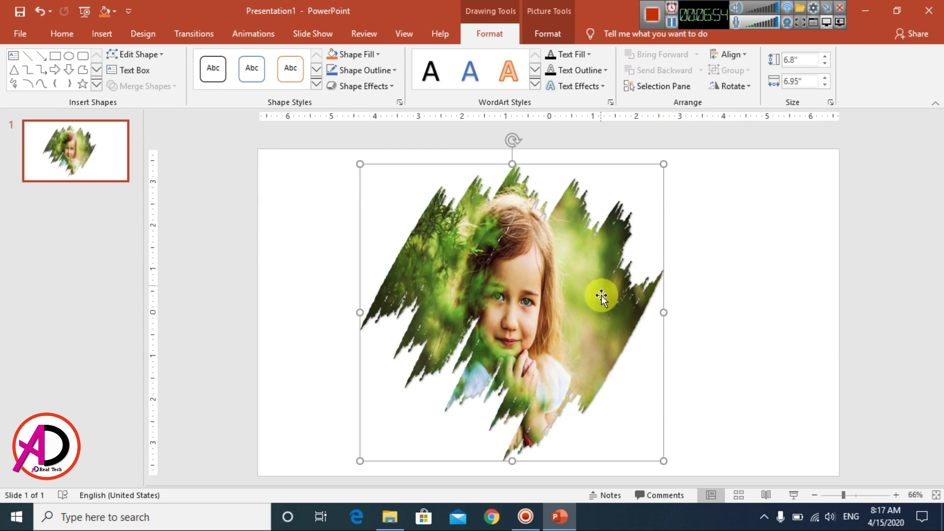
pyautogui.click(706, 248)
pyautogui.moveTo(607, 226); pyautogui.dragTo(709, 275)
pyautogui.moveTo(743, 464); pyautogui.dragTo(691, 382)
pyautogui.moveTo(644, 164); pyautogui.dragTo(675, 165)
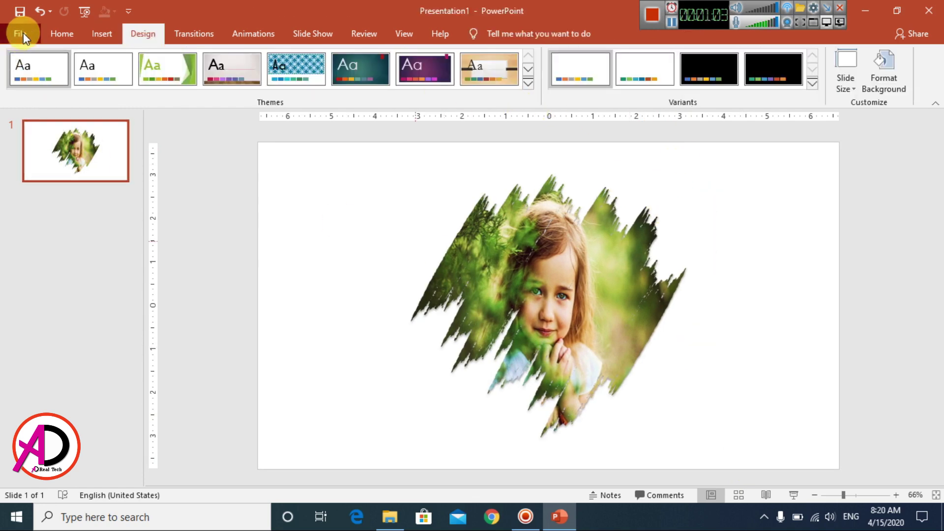
pyautogui.click(22, 33)
# Step: Start a Save As with JPEG chosen as the file type
pyautogui.click(52, 192)
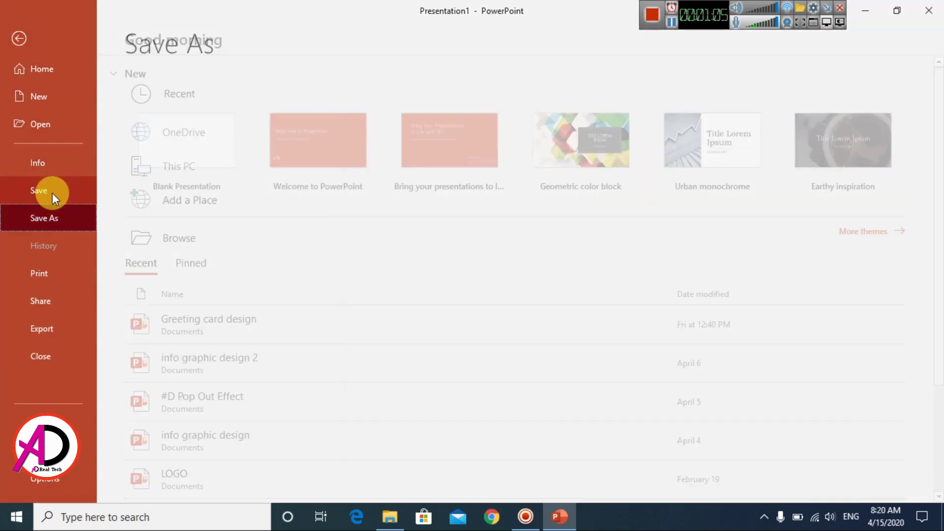
pyautogui.click(178, 238)
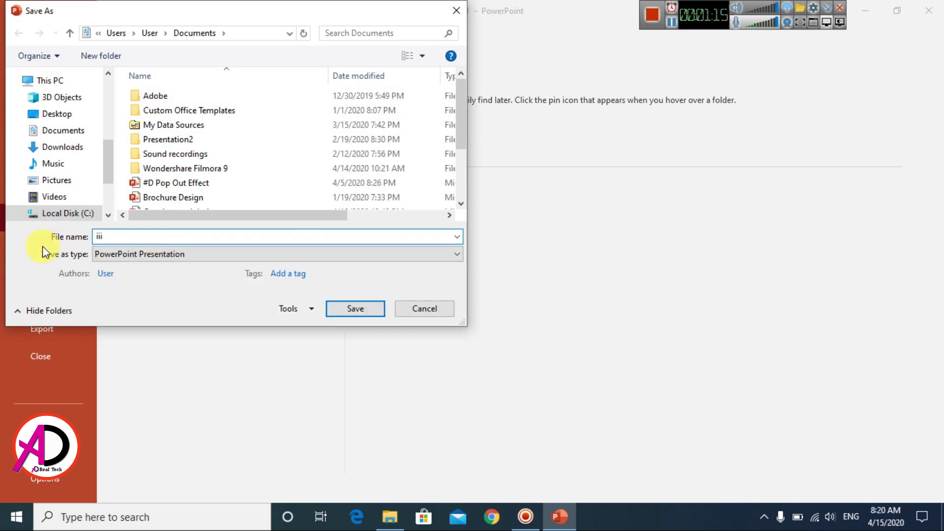
pyautogui.click(194, 259)
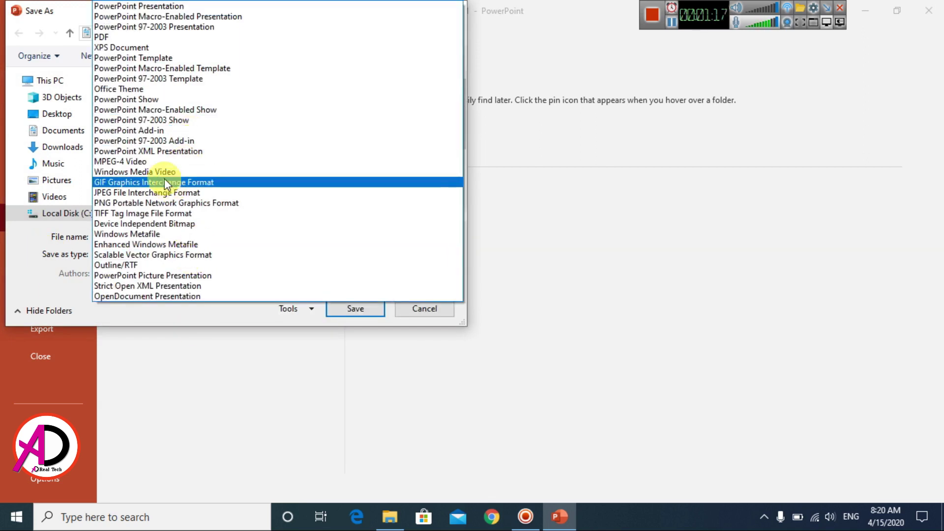
pyautogui.click(139, 193)
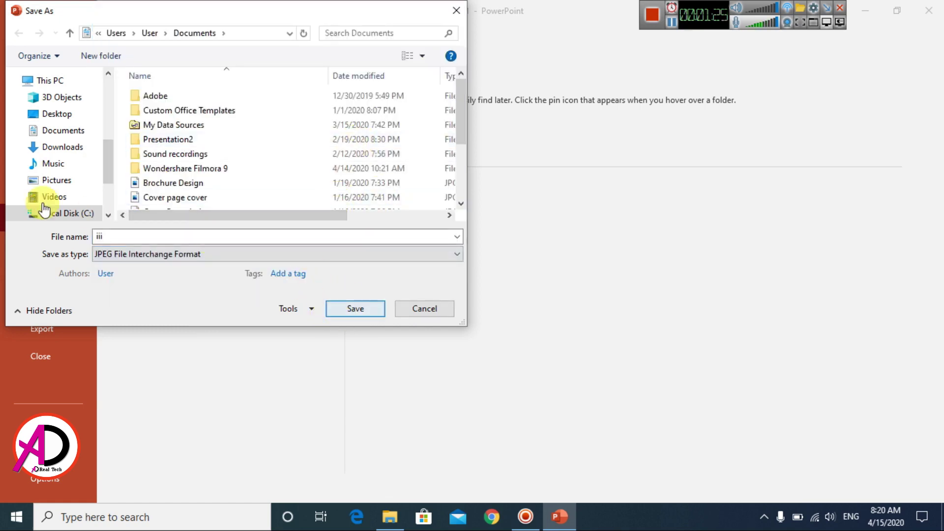
# Step: Save only this slide as iii.jpg on the Desktop, then minimise PowerPoint
pyautogui.click(62, 116)
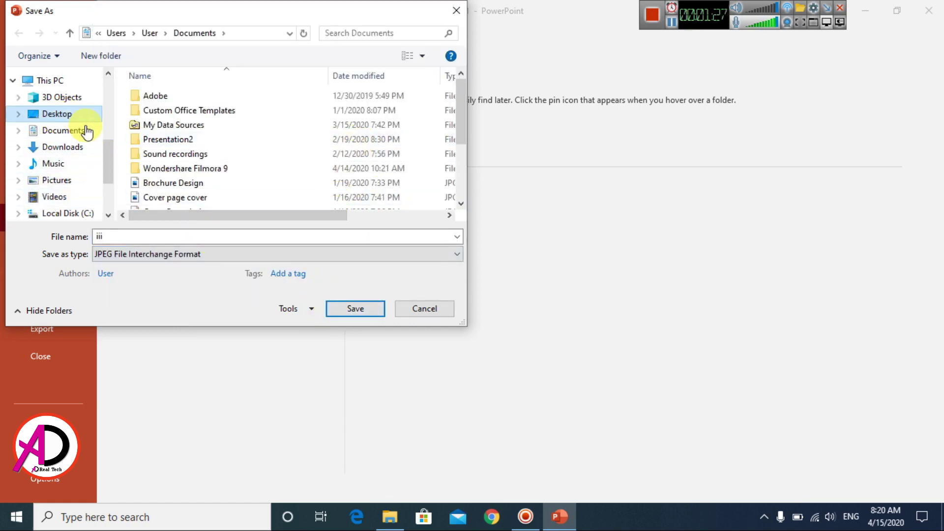
pyautogui.click(353, 308)
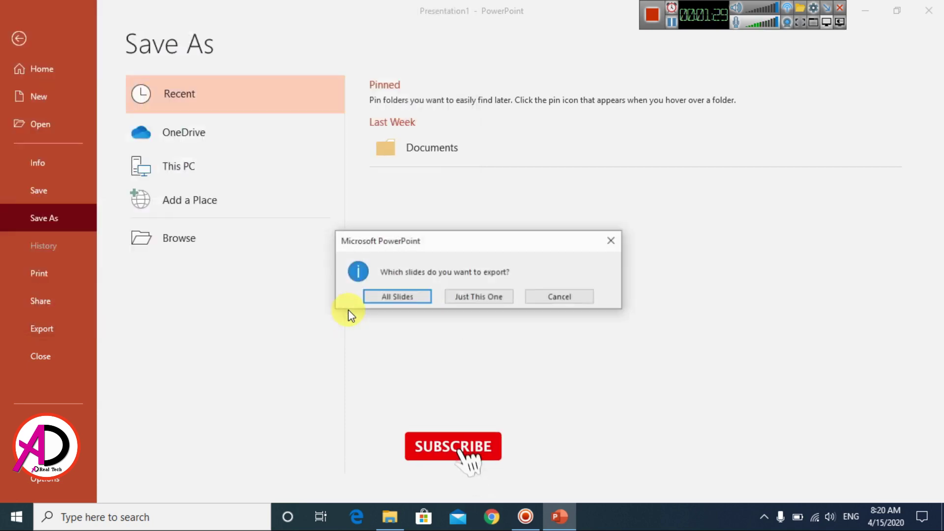
pyautogui.click(481, 297)
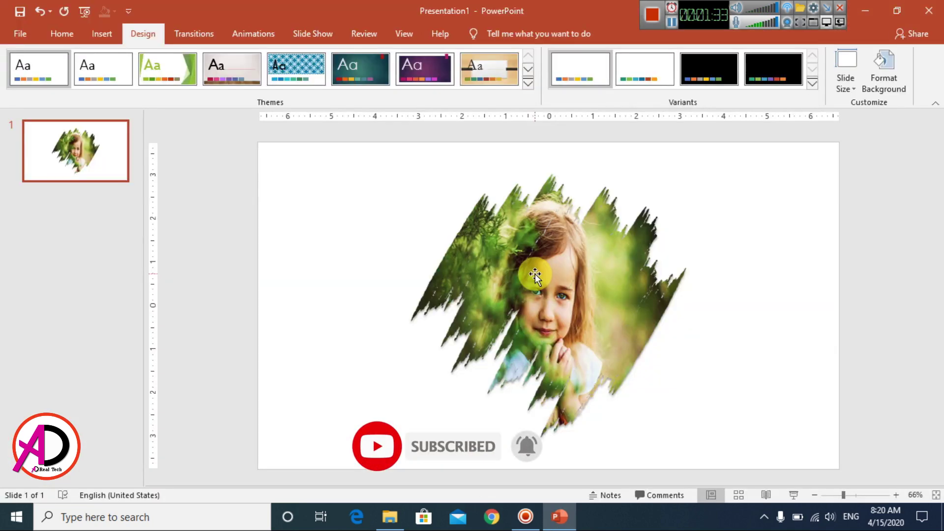
pyautogui.click(868, 12)
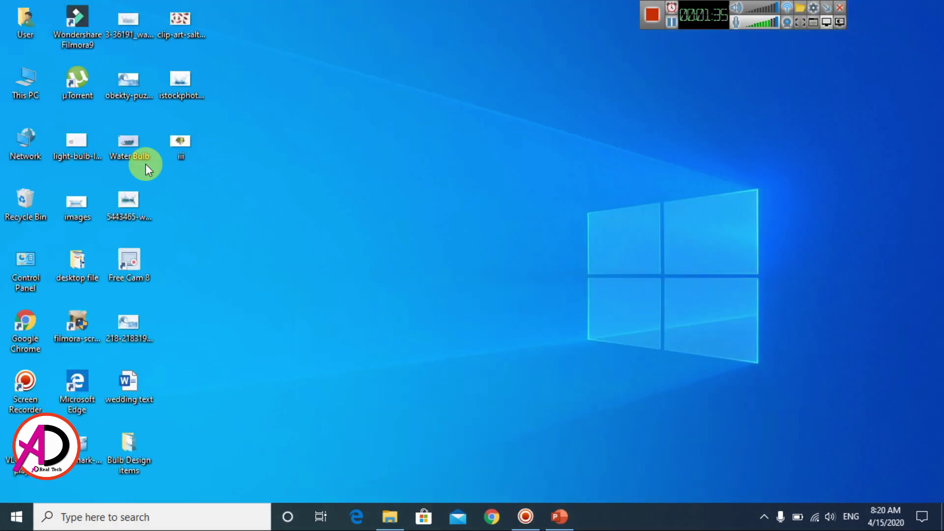
pyautogui.doubleClick(173, 134)
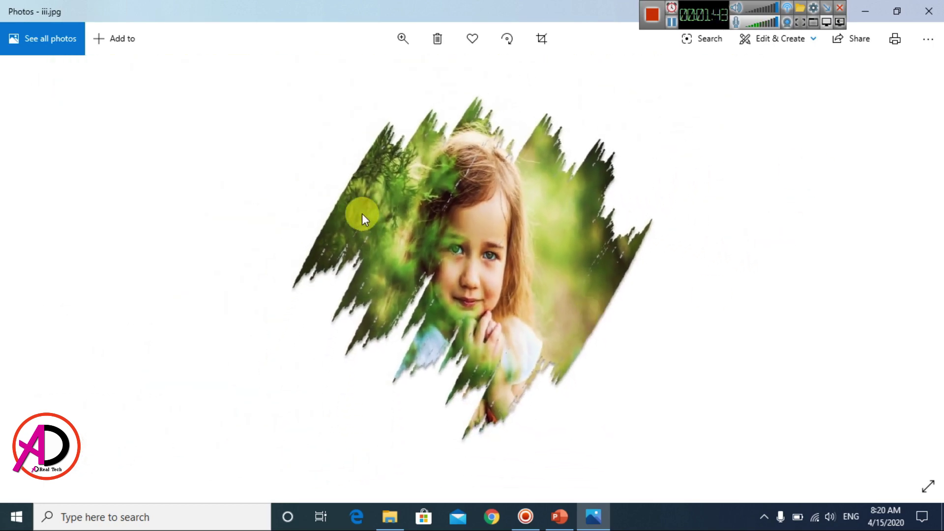
pyautogui.click(928, 11)
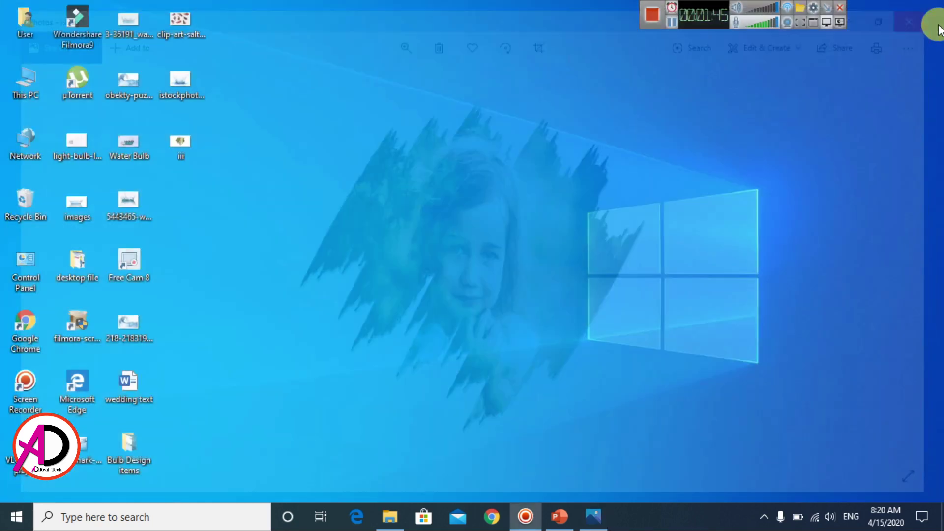